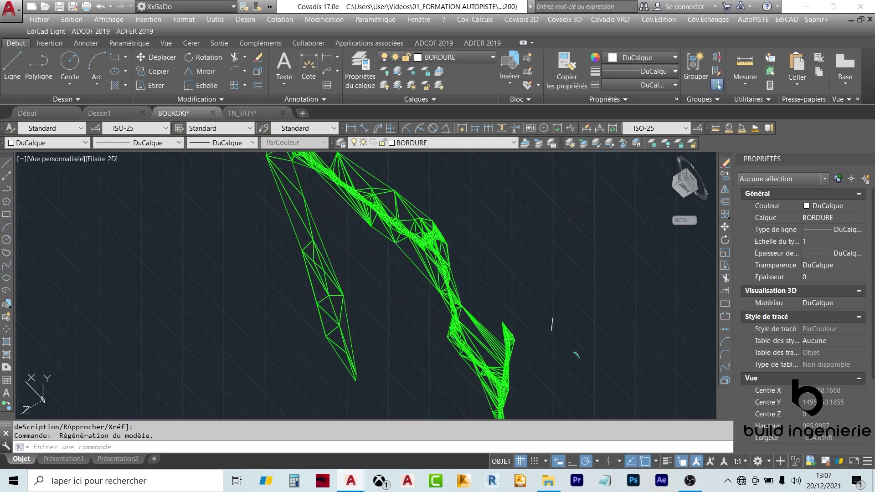
- Tilt the BOUKOKI terrain wireframe from plan into an oblique 3D view with 3D Orbit
{"action": "middle_click_drag", "start_coordinate": [577, 354], "coordinate": [516, 253], "text": "shift"}
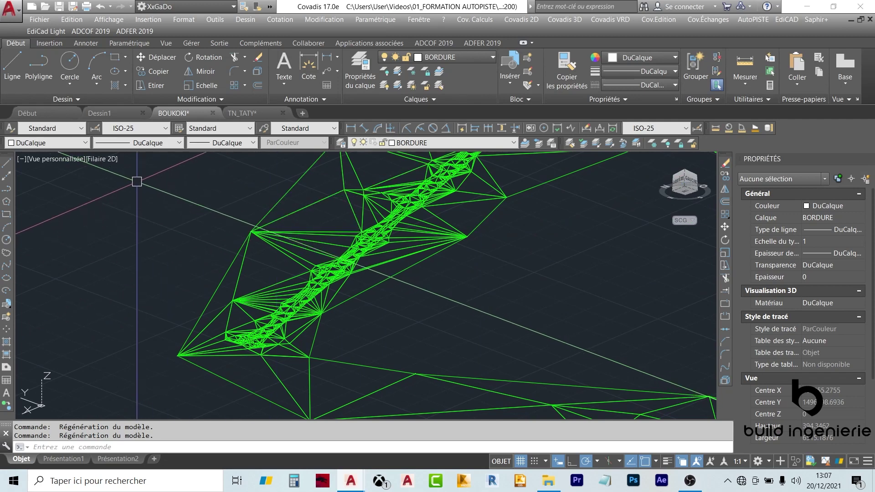
- Switch the viewport visual style from Filaire 2D to Réaliste and look over the shaded terrain
{"action": "left_click", "coordinate": [102, 160]}
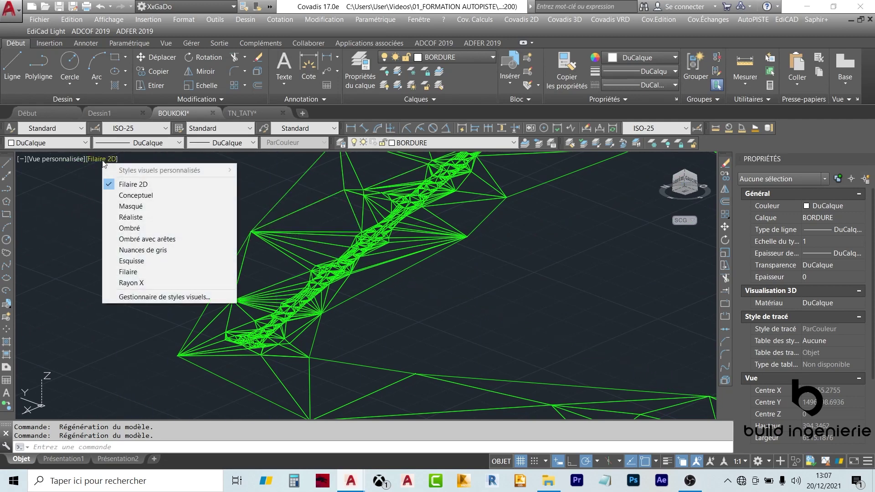
{"action": "left_click", "coordinate": [141, 274]}
{"action": "scroll", "coordinate": [291, 322], "scroll_direction": "up", "scroll_amount": 15}
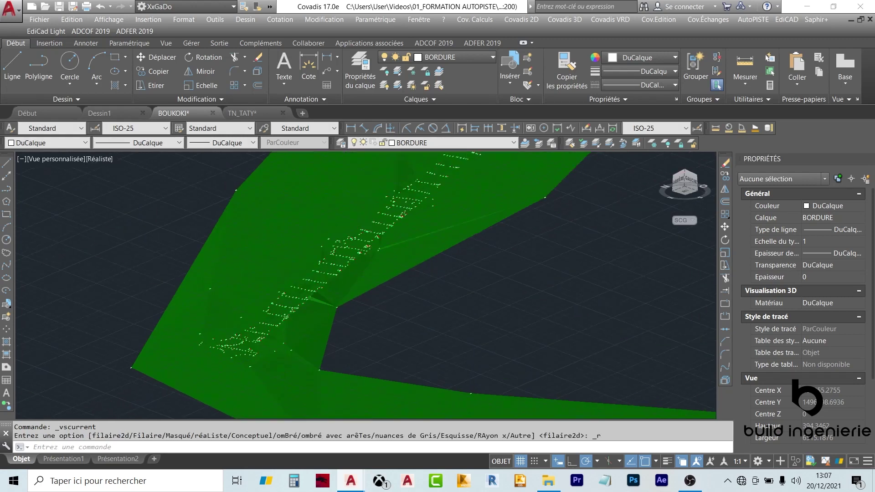
{"action": "scroll", "coordinate": [344, 289], "scroll_direction": "down", "scroll_amount": 3}
{"action": "scroll", "coordinate": [344, 292], "scroll_direction": "down", "scroll_amount": 4}
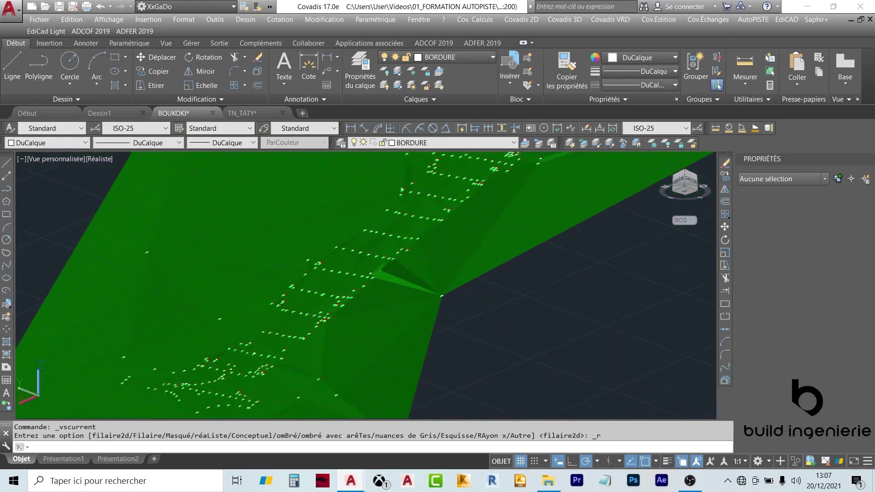
{"action": "middle_click_drag", "start_coordinate": [364, 271], "coordinate": [362, 328]}
{"action": "scroll", "coordinate": [359, 277], "scroll_direction": "down", "scroll_amount": 3}
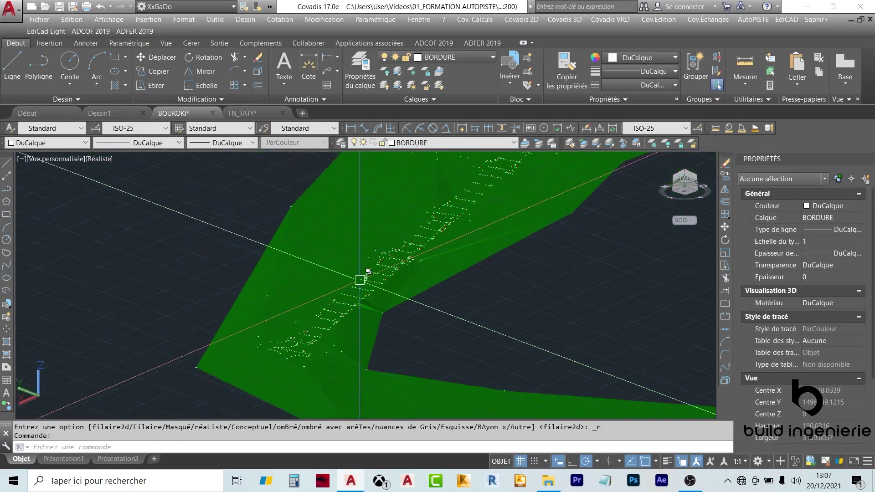
- Try the Conceptuel visual style on the terrain
{"action": "left_click", "coordinate": [93, 159]}
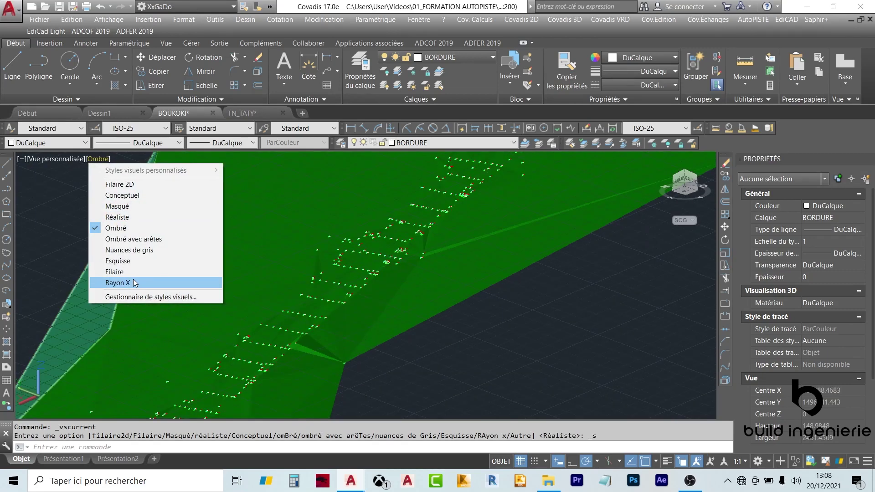
{"action": "left_click", "coordinate": [119, 195]}
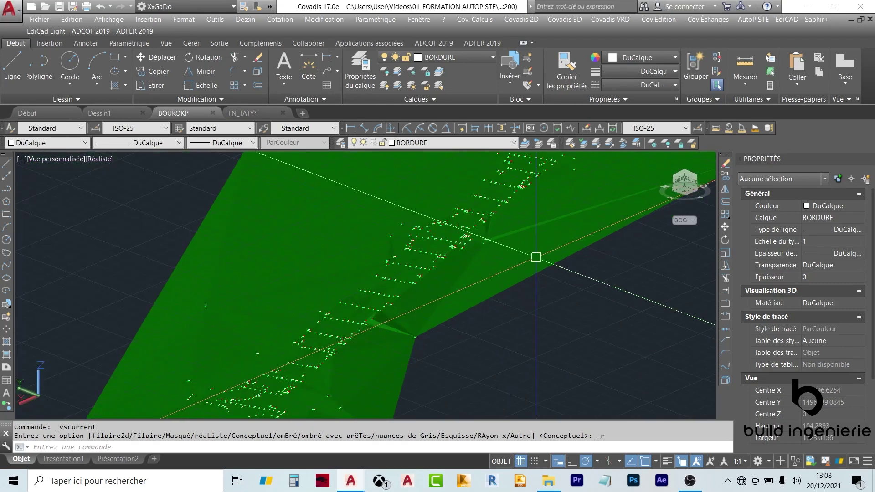
{"action": "scroll", "coordinate": [348, 336], "scroll_direction": "up", "scroll_amount": 3}
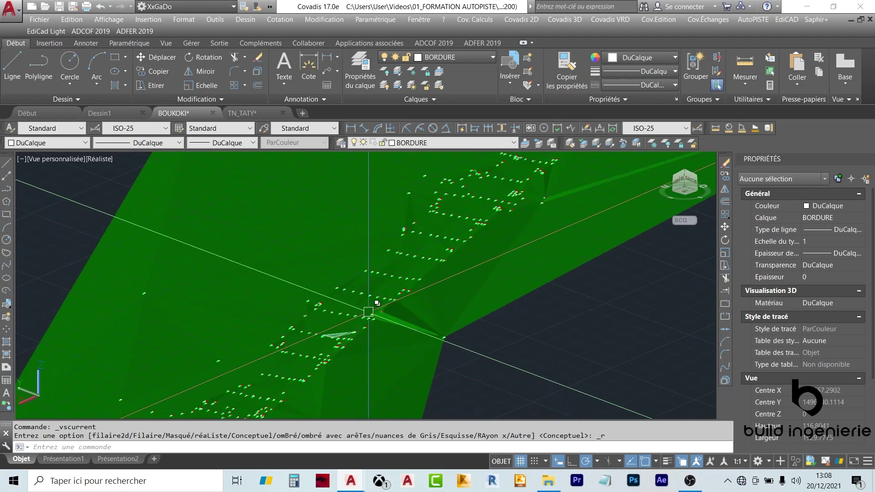
{"action": "scroll", "coordinate": [401, 290], "scroll_direction": "down", "scroll_amount": 2}
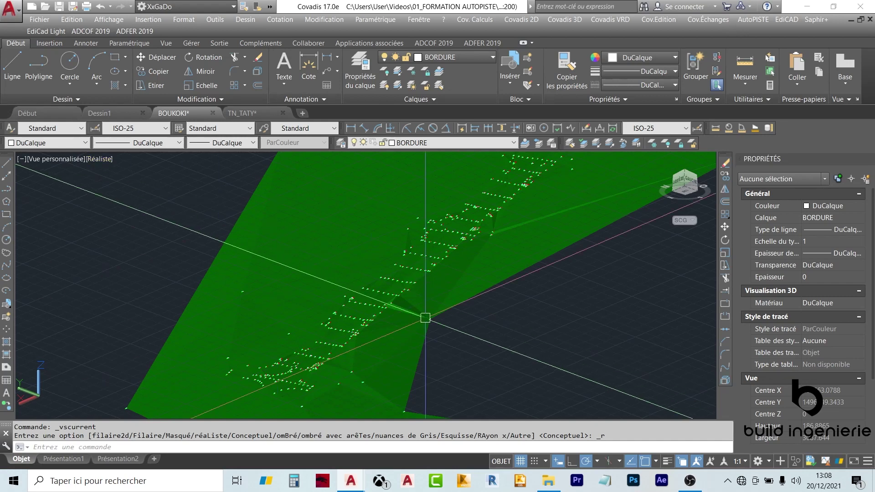
- Zoom in and select one TN_MNT triangle to read its Sommet X/Y/Z in Properties
{"action": "scroll", "coordinate": [416, 289], "scroll_direction": "up", "scroll_amount": 5}
{"action": "scroll", "coordinate": [415, 288], "scroll_direction": "down", "scroll_amount": 3}
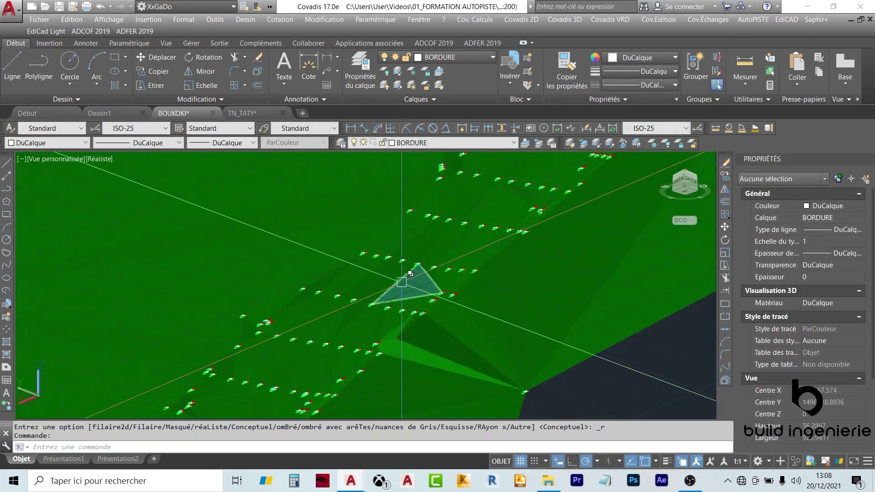
{"action": "scroll", "coordinate": [412, 282], "scroll_direction": "up", "scroll_amount": 2}
{"action": "scroll", "coordinate": [415, 280], "scroll_direction": "up", "scroll_amount": 1}
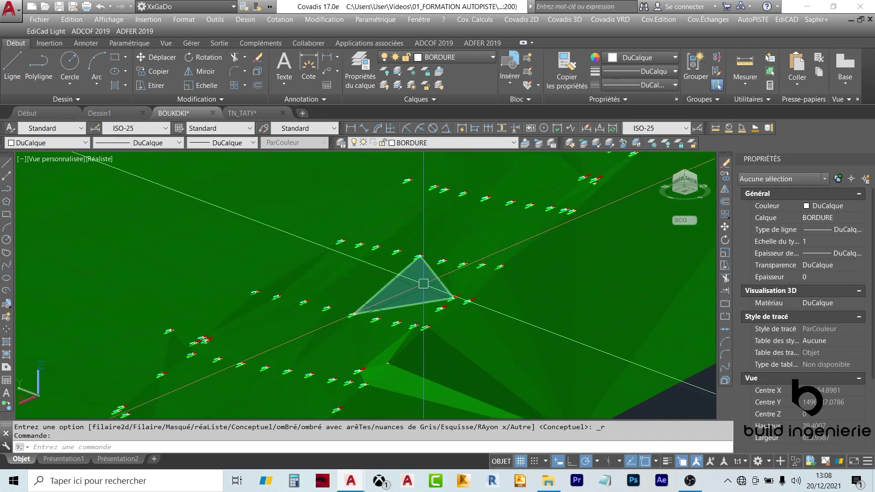
{"action": "left_click", "coordinate": [415, 280]}
{"action": "scroll", "coordinate": [421, 285], "scroll_direction": "up", "scroll_amount": 3}
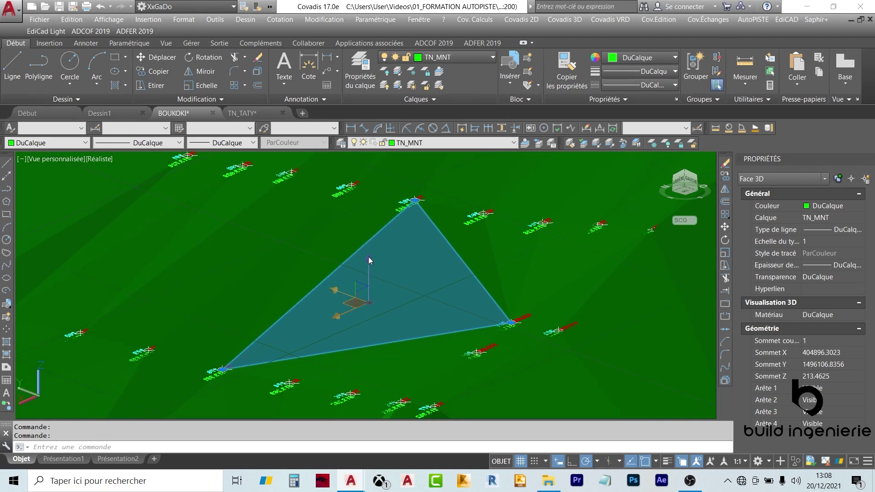
{"action": "key", "text": "Escape"}
{"action": "scroll", "coordinate": [456, 274], "scroll_direction": "down", "scroll_amount": 4}
- Orbit the shaded terrain down to a low side view
{"action": "middle_click_drag", "start_coordinate": [459, 273], "coordinate": [389, 289], "text": "shift"}
{"action": "scroll", "coordinate": [478, 310], "scroll_direction": "down", "scroll_amount": 3}
{"action": "scroll", "coordinate": [456, 314], "scroll_direction": "up", "scroll_amount": 4}
{"action": "scroll", "coordinate": [406, 301], "scroll_direction": "up", "scroll_amount": 5}
{"action": "scroll", "coordinate": [459, 291], "scroll_direction": "down", "scroll_amount": 5}
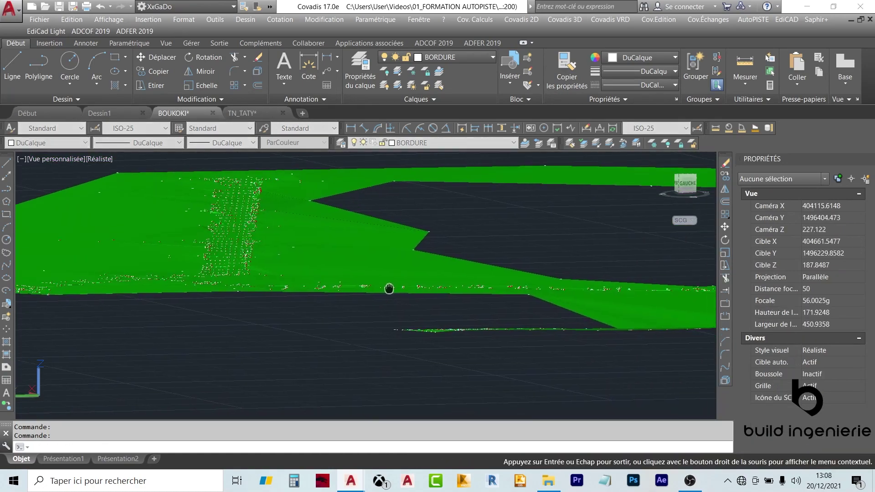
- Orbit the terrain strip around to a low side view
{"action": "middle_click_drag", "start_coordinate": [576, 335], "coordinate": [378, 330], "text": "shift"}
{"action": "scroll", "coordinate": [384, 322], "scroll_direction": "up", "scroll_amount": 5}
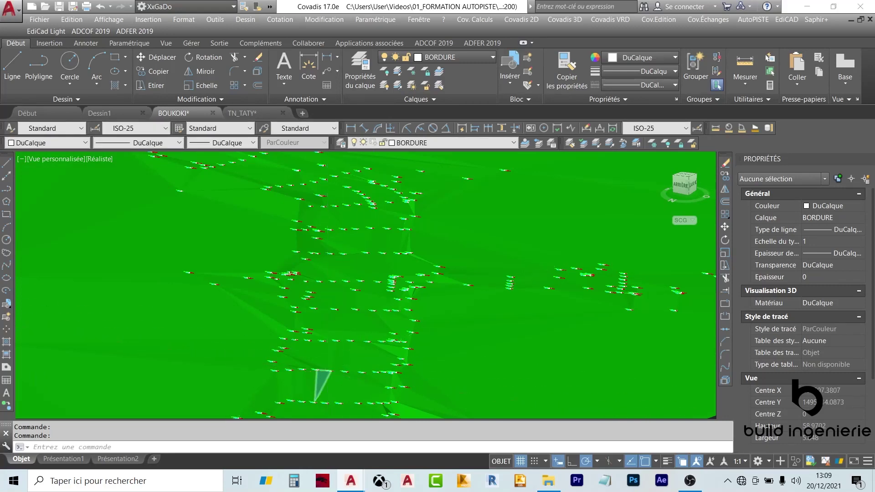
{"action": "scroll", "coordinate": [322, 384], "scroll_direction": "up", "scroll_amount": 4}
{"action": "middle_click_drag", "start_coordinate": [322, 383], "coordinate": [333, 354], "text": "shift"}
{"action": "middle_click_drag", "start_coordinate": [342, 274], "coordinate": [351, 305], "text": "shift"}
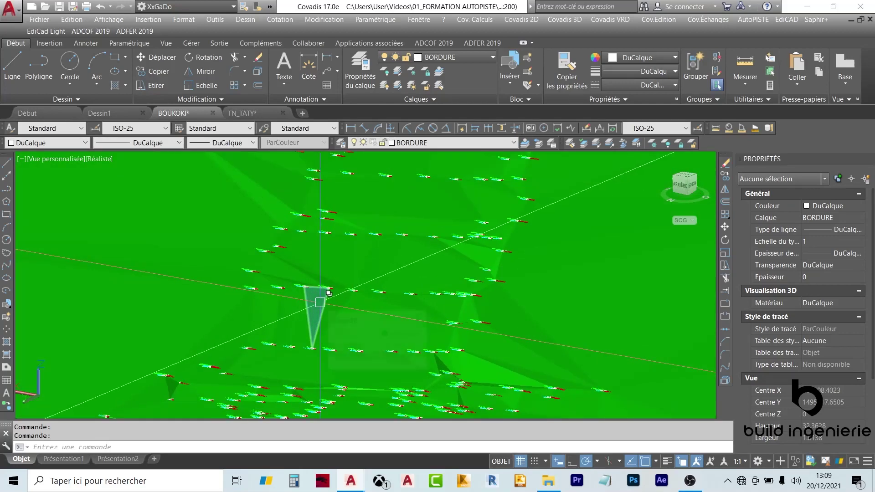
- Pick a narrow TN_MNT triangle via selection cycling and read its vertex coordinates
{"action": "left_click", "coordinate": [320, 303]}
{"action": "key", "text": "Escape"}
{"action": "scroll", "coordinate": [296, 312], "scroll_direction": "up", "scroll_amount": 2}
{"action": "left_click", "coordinate": [296, 299]}
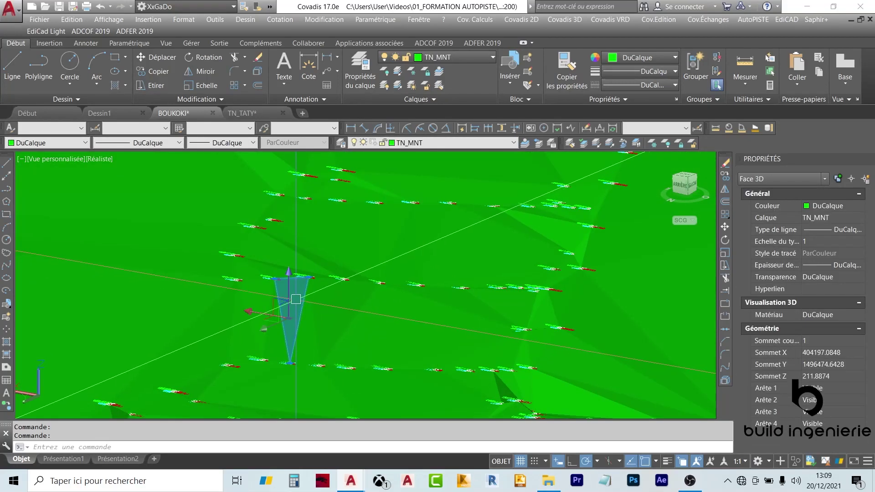
{"action": "key", "text": "Escape"}
{"action": "scroll", "coordinate": [302, 300], "scroll_direction": "down", "scroll_amount": 6}
{"action": "scroll", "coordinate": [314, 302], "scroll_direction": "up", "scroll_amount": 3}
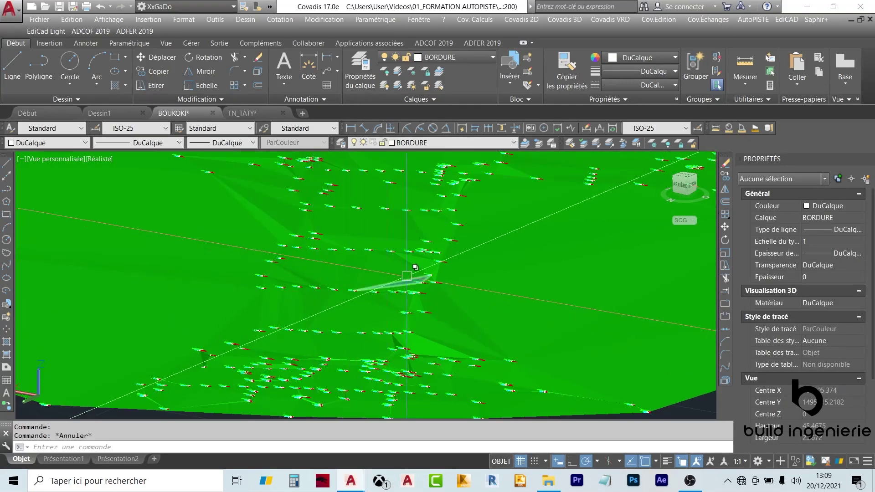
- Orbit toward a top-down view and pan and zoom onto the survey points
{"action": "middle_click_drag", "start_coordinate": [406, 275], "coordinate": [303, 323], "text": "shift"}
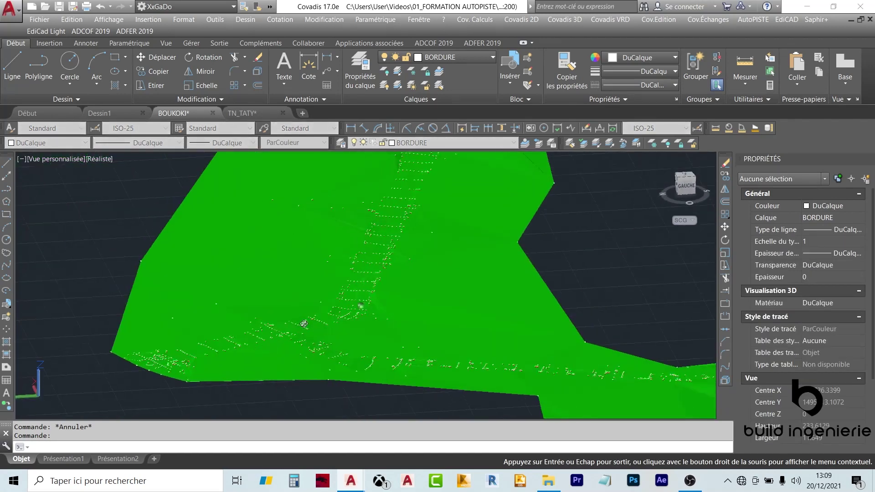
{"action": "scroll", "coordinate": [374, 242], "scroll_direction": "up", "scroll_amount": 2}
{"action": "middle_click_drag", "start_coordinate": [375, 241], "coordinate": [367, 332]}
{"action": "middle_click_drag", "start_coordinate": [411, 261], "coordinate": [378, 365]}
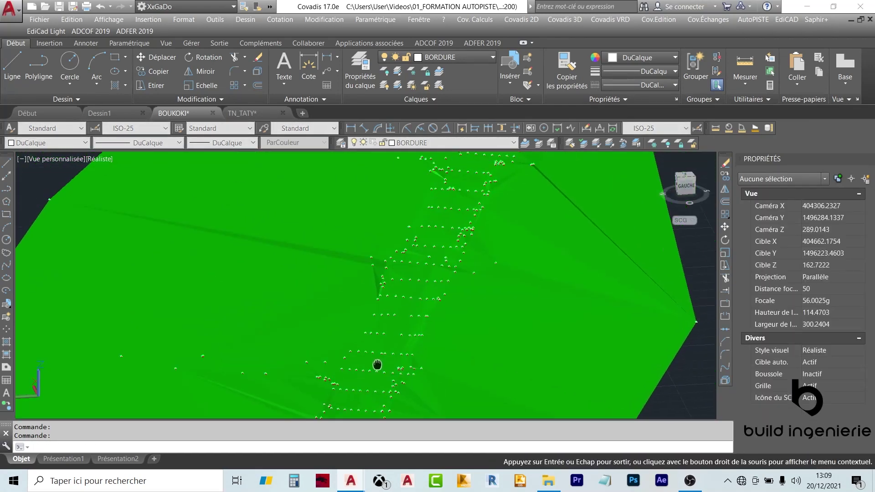
{"action": "scroll", "coordinate": [412, 315], "scroll_direction": "down", "scroll_amount": 5}
{"action": "scroll", "coordinate": [440, 225], "scroll_direction": "up", "scroll_amount": 5}
{"action": "middle_click_drag", "start_coordinate": [448, 218], "coordinate": [424, 253]}
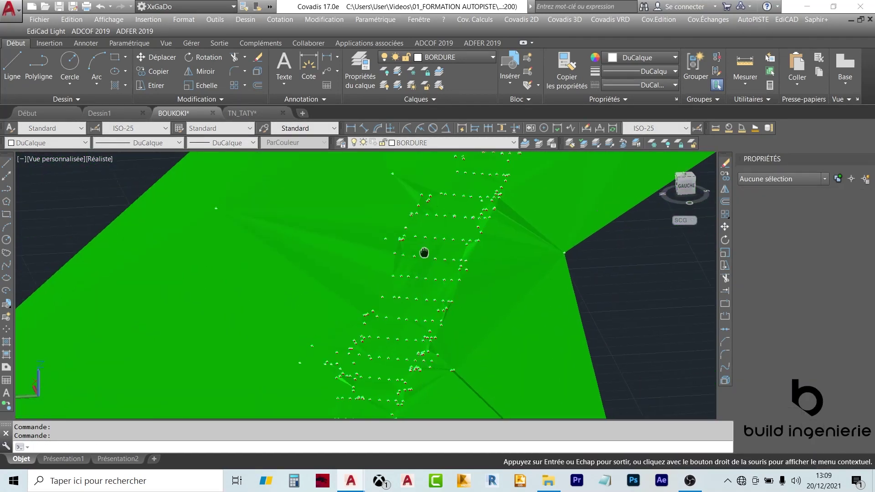
{"action": "scroll", "coordinate": [436, 251], "scroll_direction": "up", "scroll_amount": 3}
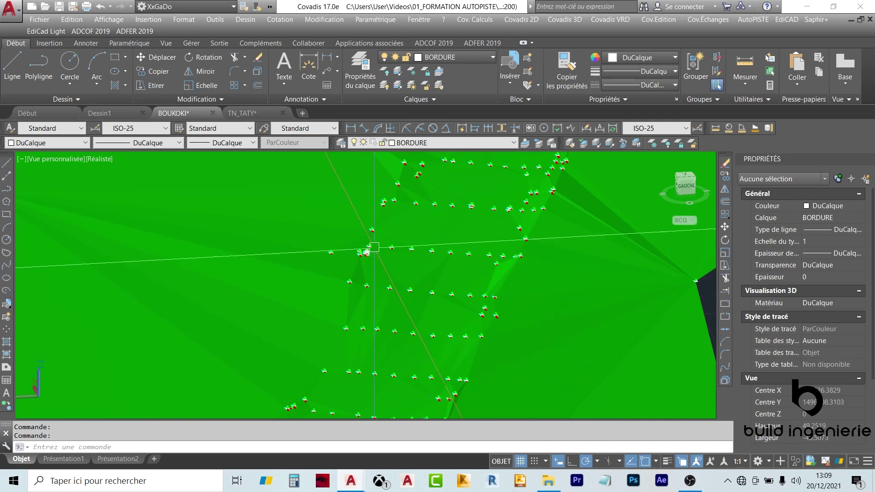
{"action": "scroll", "coordinate": [471, 300], "scroll_direction": "down", "scroll_amount": 5}
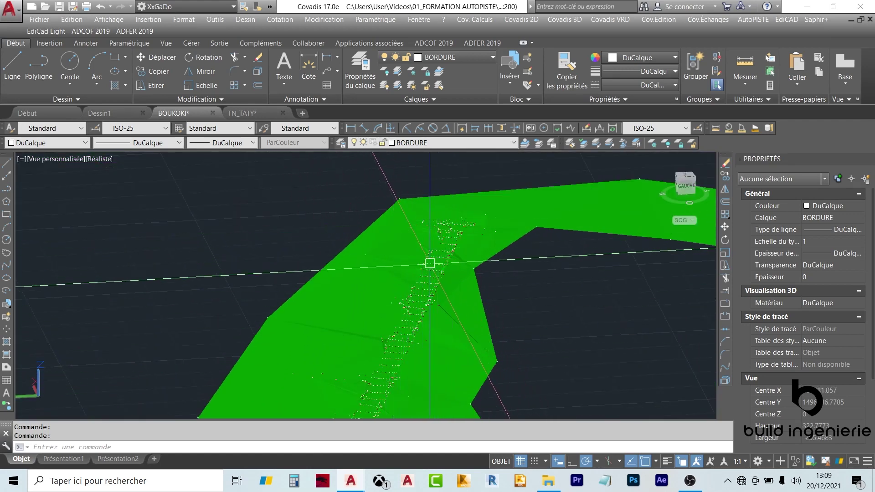
{"action": "scroll", "coordinate": [416, 308], "scroll_direction": "up", "scroll_amount": 2}
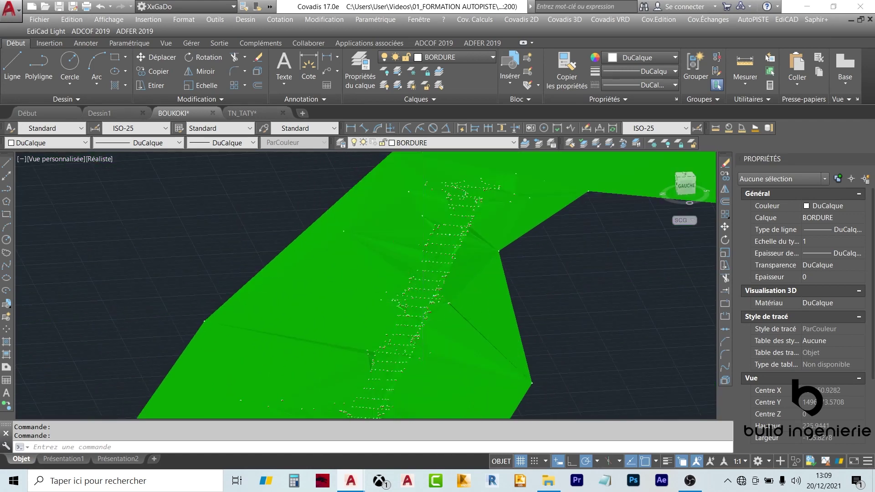
{"action": "scroll", "coordinate": [429, 286], "scroll_direction": "up", "scroll_amount": 5}
{"action": "middle_click_drag", "start_coordinate": [445, 273], "coordinate": [426, 273], "text": "shift"}
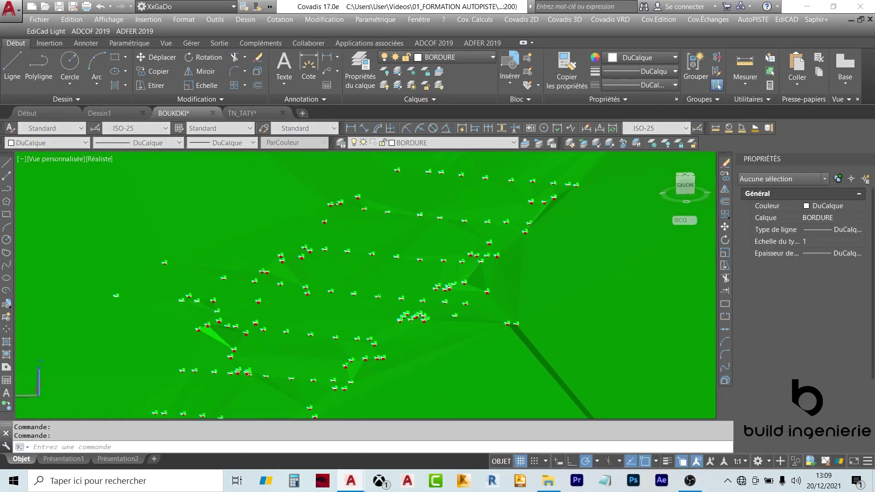
{"action": "mouse_move", "coordinate": [478, 281]}
{"action": "middle_mouse_down", "text": "shift"}
{"action": "mouse_move", "coordinate": [476, 269]}
{"action": "mouse_move", "coordinate": [464, 281]}
{"action": "mouse_move", "coordinate": [475, 285]}
{"action": "middle_mouse_up", "text": "shift"}
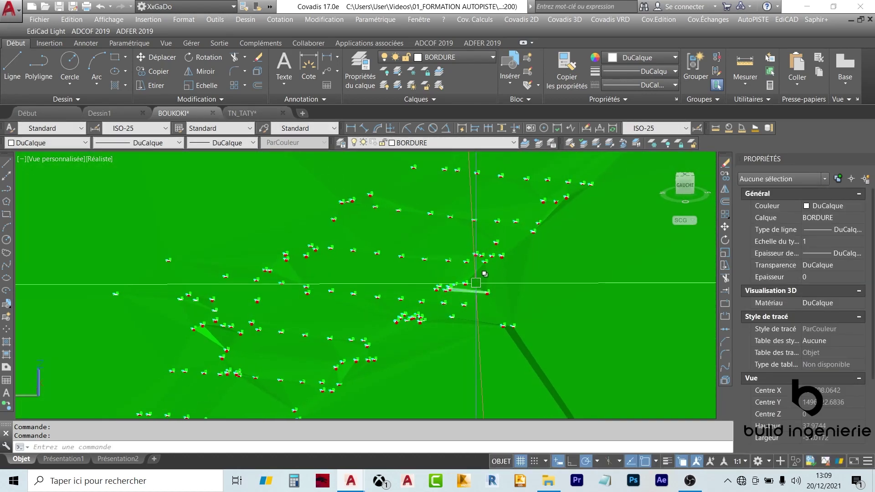
{"action": "scroll", "coordinate": [476, 282], "scroll_direction": "up", "scroll_amount": 3}
{"action": "scroll", "coordinate": [485, 263], "scroll_direction": "down", "scroll_amount": 4}
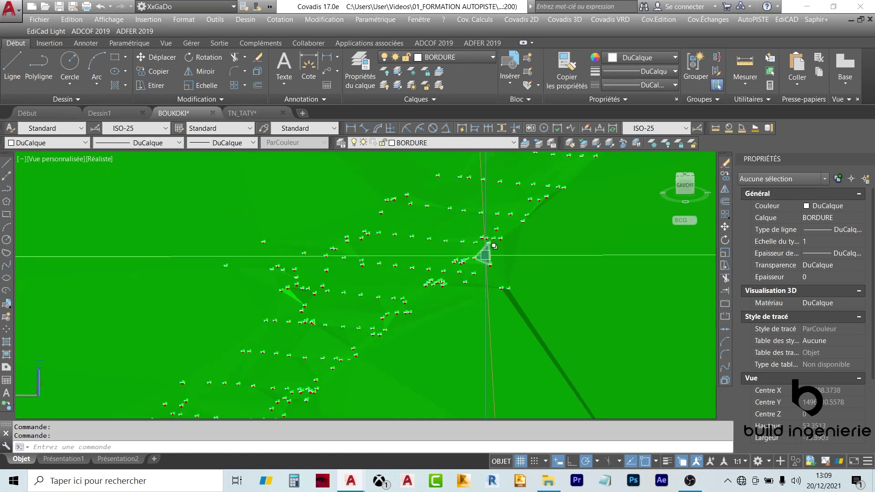
{"action": "scroll", "coordinate": [460, 250], "scroll_direction": "up", "scroll_amount": 2}
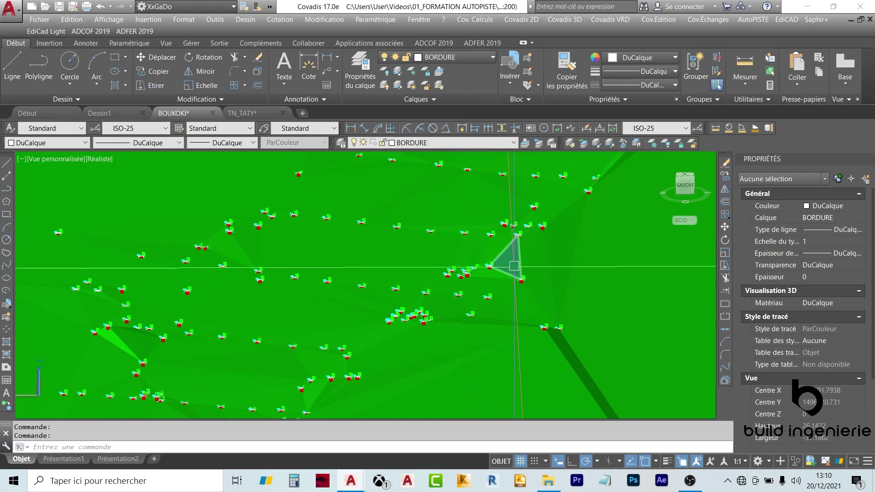
{"action": "mouse_move", "coordinate": [411, 253]}
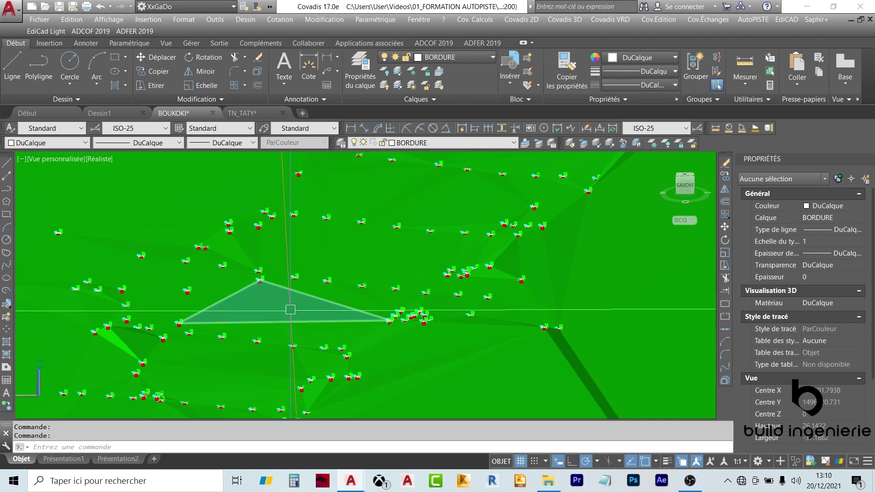
- Select a TN_MNT face and read its vertices, the first at elevation 213.7444
{"action": "left_click", "coordinate": [365, 254]}
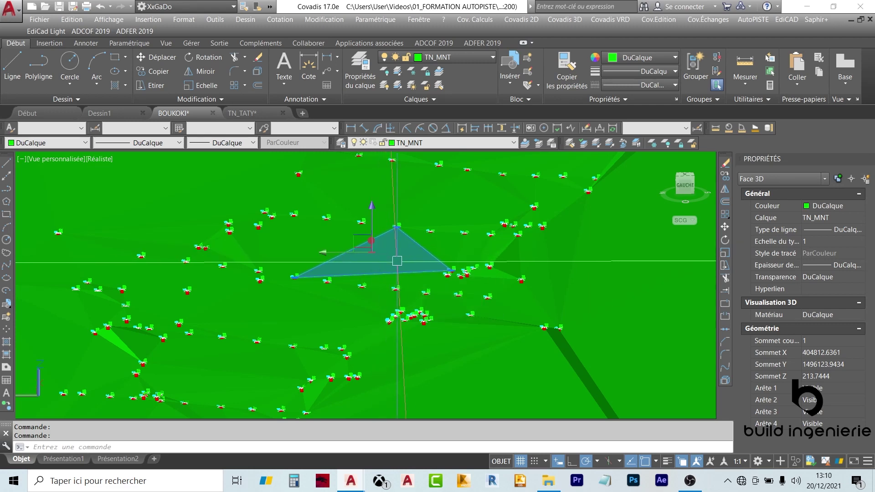
{"action": "scroll", "coordinate": [405, 252], "scroll_direction": "up", "scroll_amount": 3}
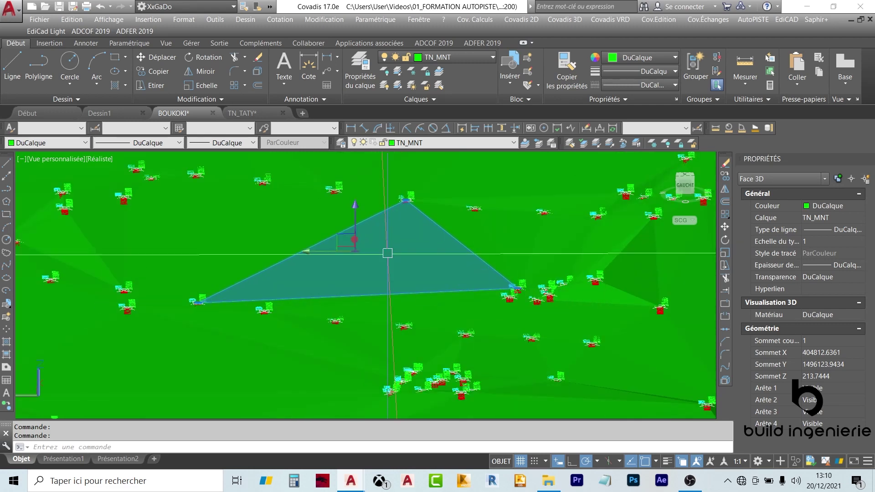
{"action": "scroll", "coordinate": [387, 253], "scroll_direction": "down", "scroll_amount": 2}
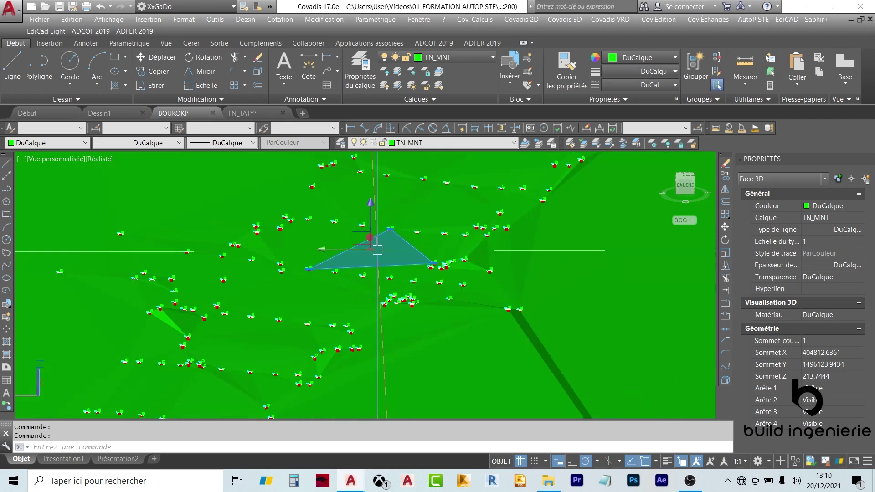
{"action": "scroll", "coordinate": [378, 250], "scroll_direction": "up", "scroll_amount": 1}
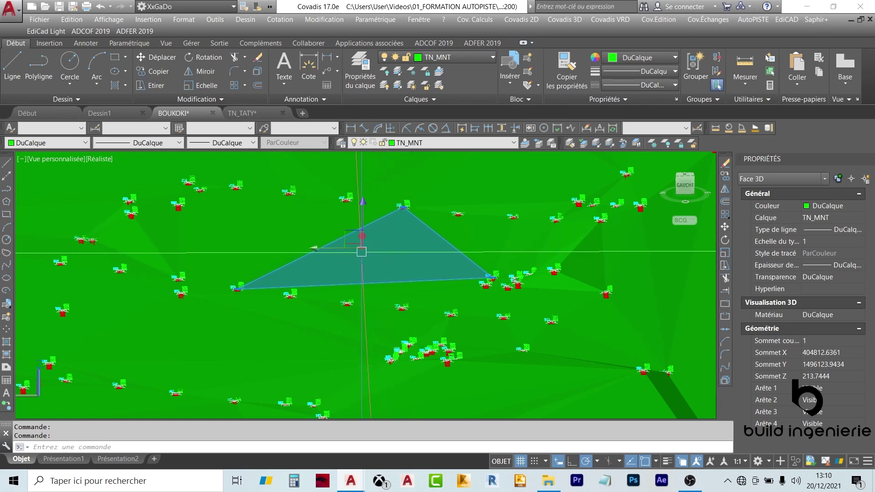
{"action": "scroll", "coordinate": [386, 248], "scroll_direction": "down", "scroll_amount": 5}
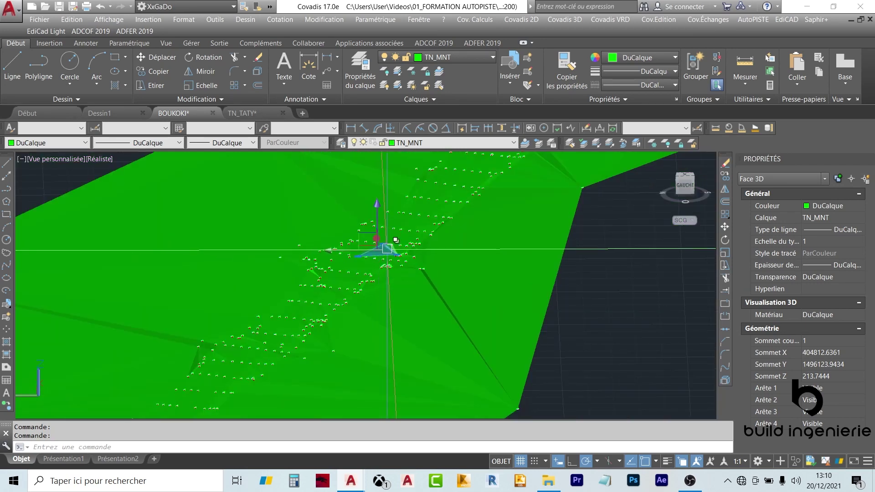
{"action": "scroll", "coordinate": [395, 240], "scroll_direction": "down", "scroll_amount": 5}
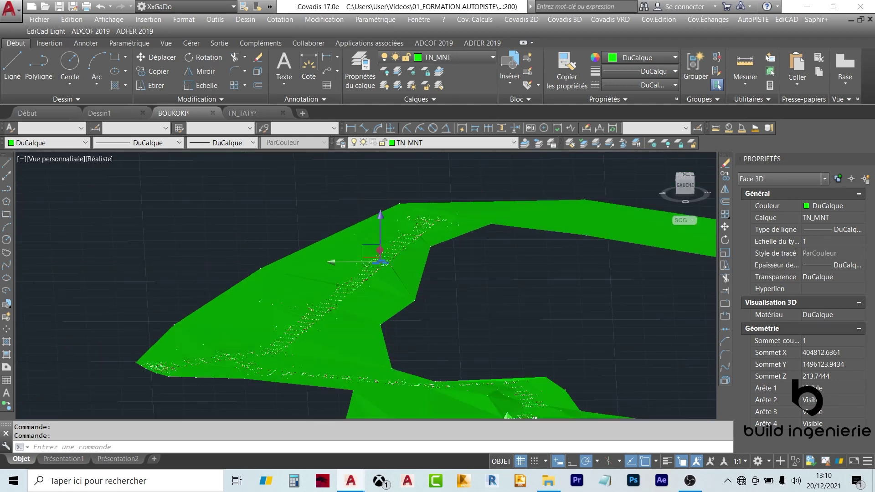
- Orbit the terrain to a tilted view, pick another face, then reframe the whole surface
{"action": "middle_click_drag", "start_coordinate": [474, 396], "coordinate": [443, 332]}
{"action": "scroll", "coordinate": [473, 356], "scroll_direction": "up", "scroll_amount": 2}
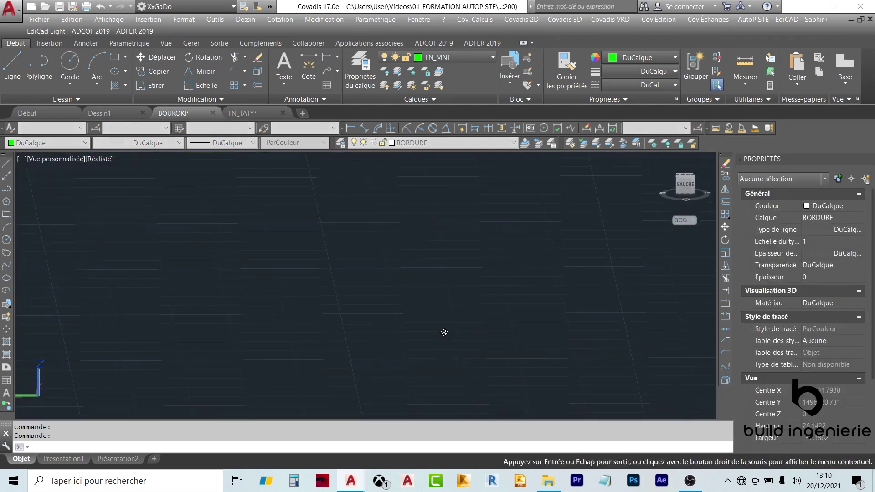
{"action": "scroll", "coordinate": [433, 244], "scroll_direction": "up", "scroll_amount": 2}
{"action": "middle_click_drag", "start_coordinate": [522, 173], "coordinate": [426, 261]}
{"action": "left_click", "coordinate": [194, 155]}
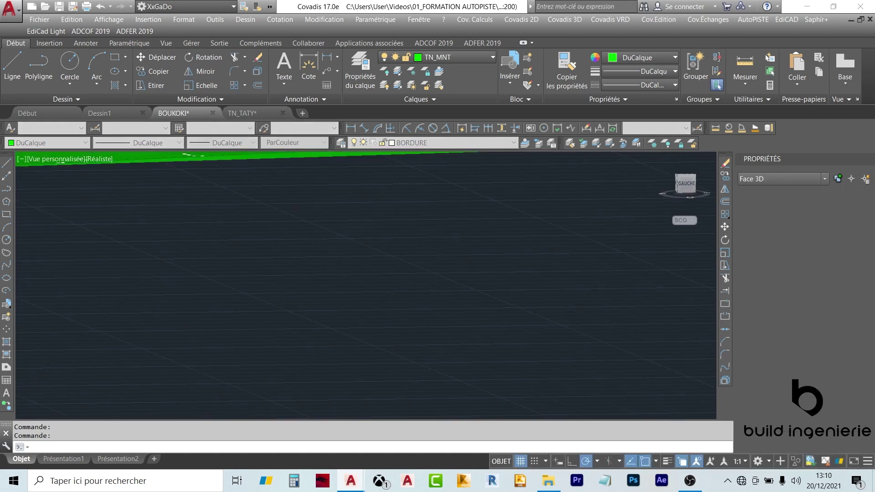
{"action": "middle_click_drag", "start_coordinate": [401, 242], "coordinate": [387, 246], "text": "shift"}
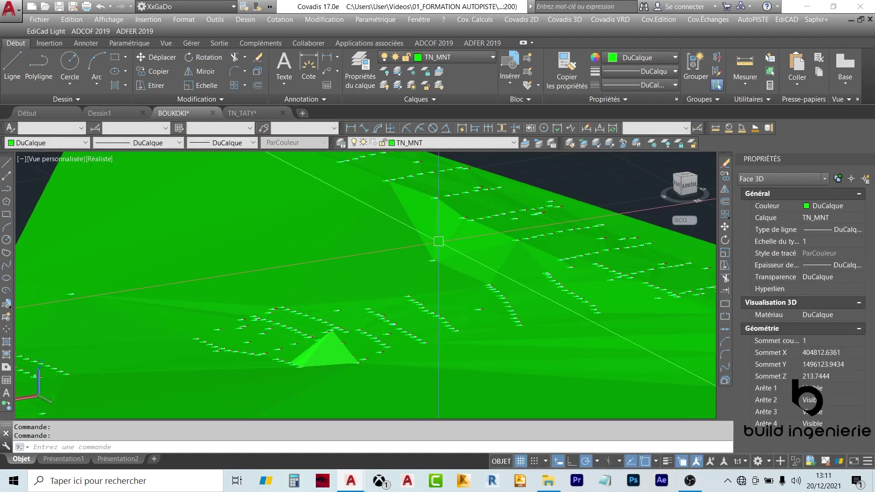
{"action": "scroll", "coordinate": [443, 235], "scroll_direction": "up", "scroll_amount": 2}
{"action": "scroll", "coordinate": [443, 237], "scroll_direction": "down", "scroll_amount": 4}
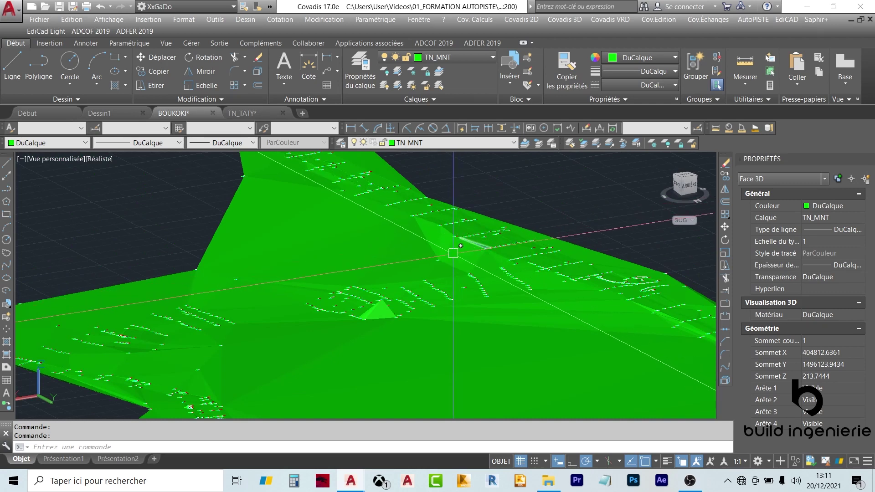
{"action": "scroll", "coordinate": [457, 244], "scroll_direction": "up", "scroll_amount": 3}
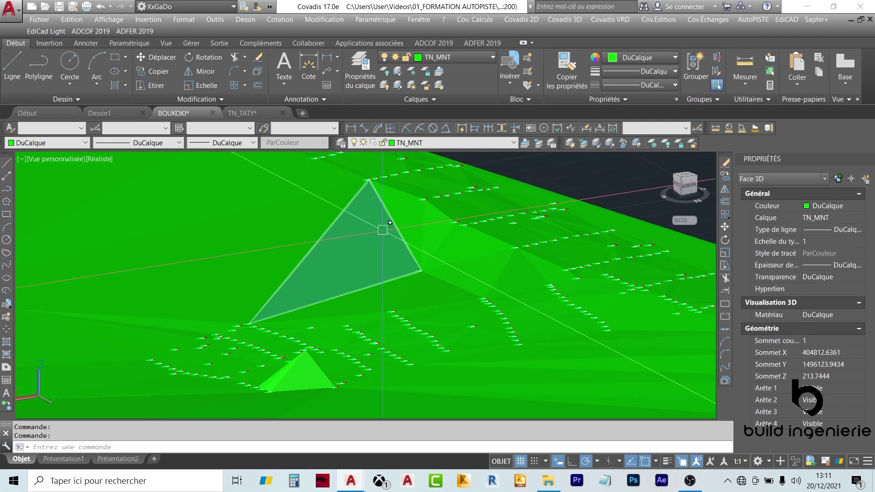
{"action": "mouse_move", "coordinate": [387, 221]}
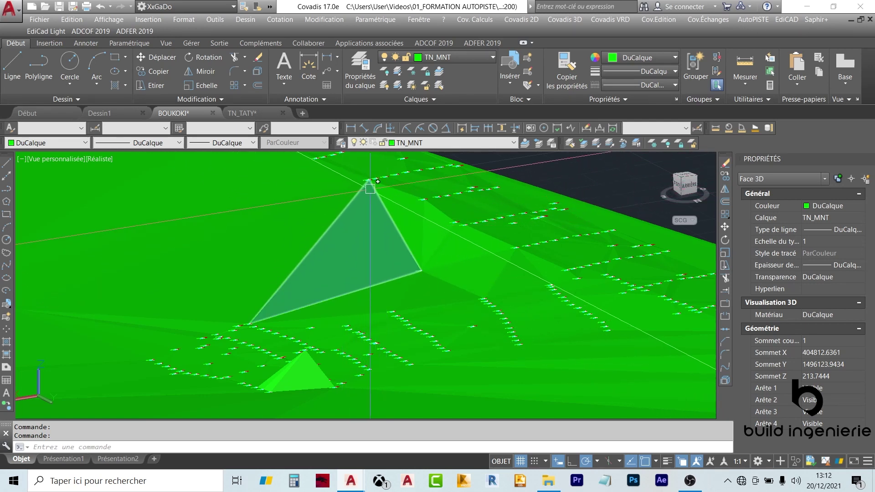
- Select the survey point block (TOPOJIS, elevation 209.7882) from the Sélection list, then zoom out
{"action": "key", "text": "Escape"}
{"action": "left_click", "coordinate": [565, 207]}
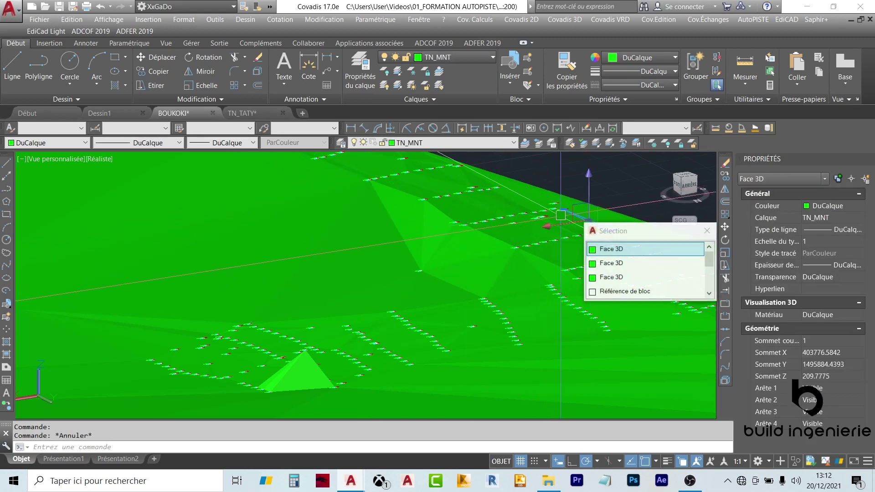
{"action": "left_click", "coordinate": [614, 294]}
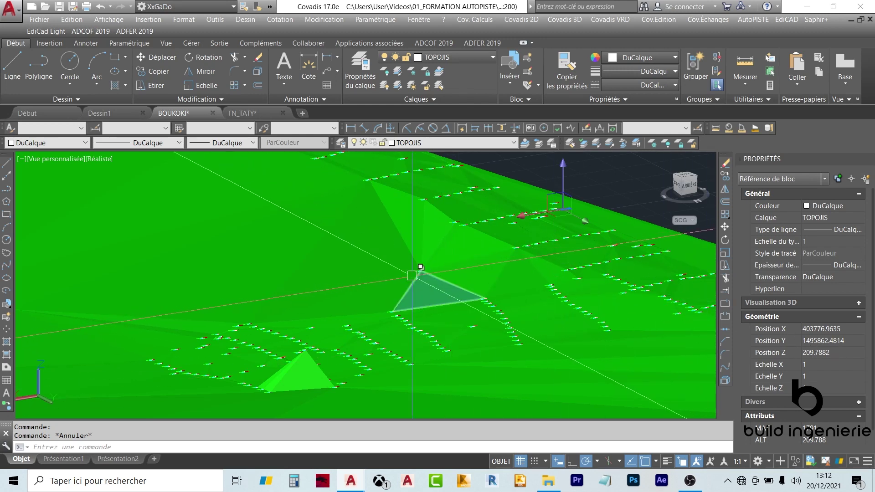
{"action": "scroll", "coordinate": [418, 267], "scroll_direction": "down", "scroll_amount": 4}
{"action": "scroll", "coordinate": [492, 246], "scroll_direction": "down", "scroll_amount": 6}
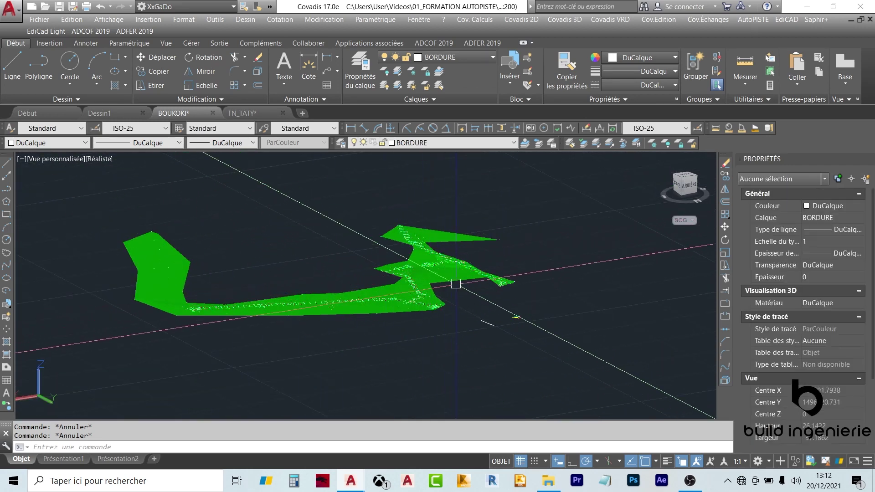
- Set the Haut view from the ViewCube to look straight down on the terrain
{"action": "scroll", "coordinate": [344, 301], "scroll_direction": "up", "scroll_amount": 5}
{"action": "scroll", "coordinate": [346, 299], "scroll_direction": "down", "scroll_amount": 5}
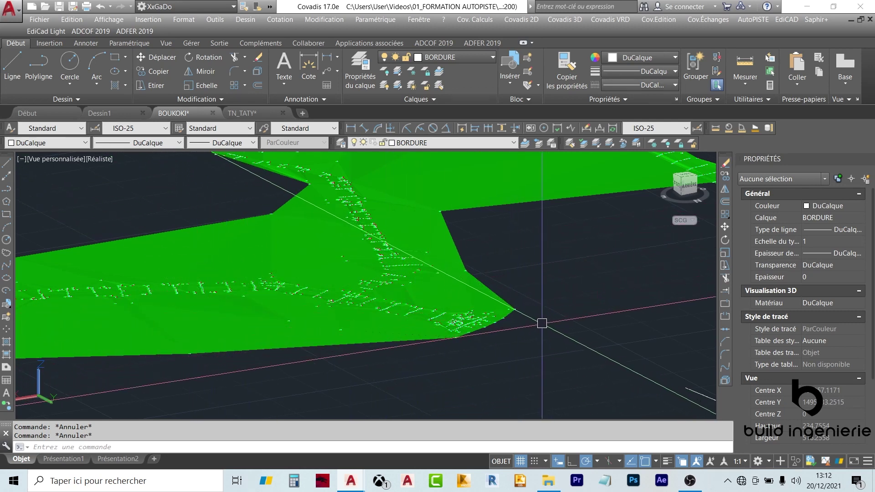
{"action": "left_click", "coordinate": [688, 178]}
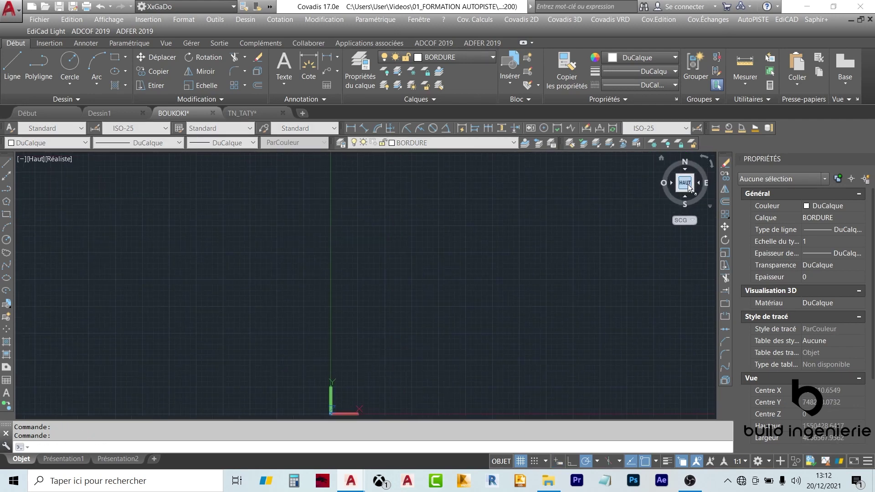
- Zoom to extents, switch to the TN_TATY drawing and frame its 4889-face mesh
{"action": "scroll", "coordinate": [360, 332], "scroll_direction": "down", "scroll_amount": 5}
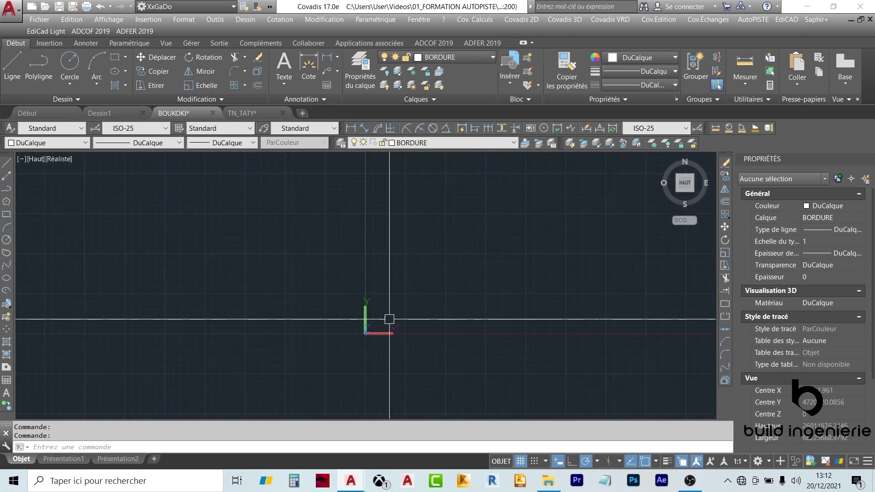
{"action": "scroll", "coordinate": [389, 319], "scroll_direction": "down", "scroll_amount": 4}
{"action": "middle_click", "coordinate": [389, 319]}
{"action": "middle_click", "coordinate": [389, 319]}
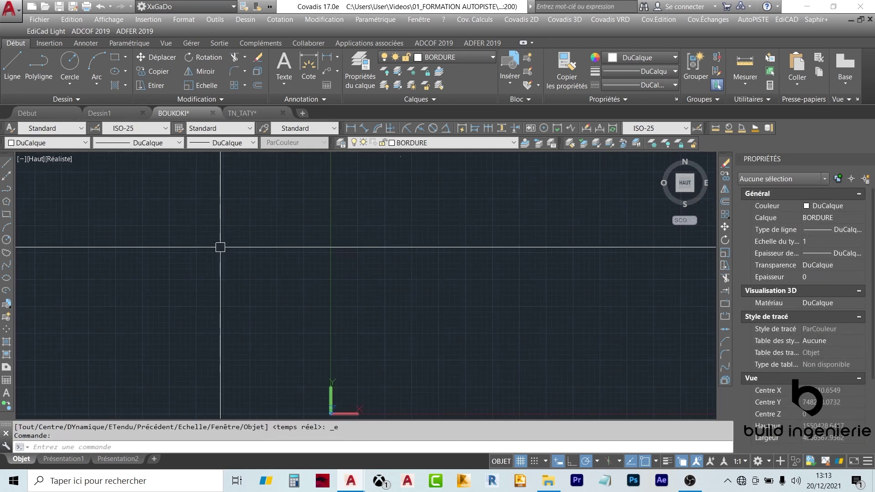
{"action": "key", "text": "ctrl+Tab"}
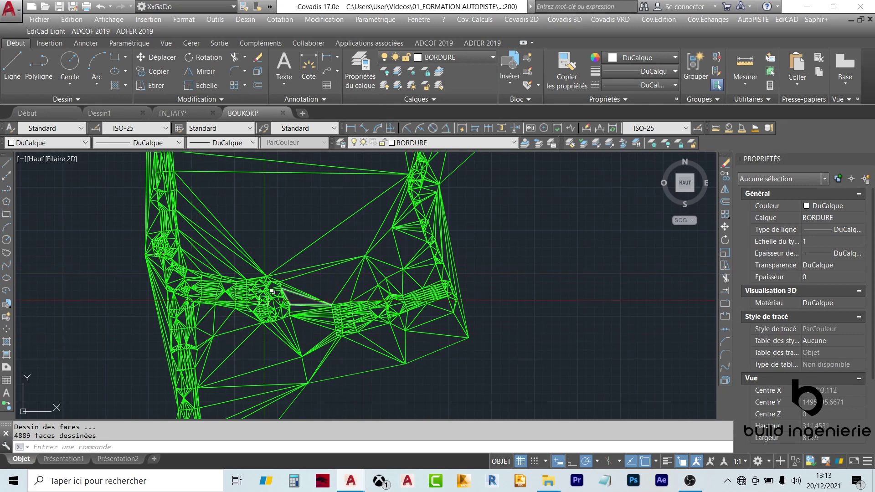
{"action": "scroll", "coordinate": [319, 255], "scroll_direction": "up", "scroll_amount": 3}
{"action": "middle_click_drag", "start_coordinate": [334, 235], "coordinate": [282, 247]}
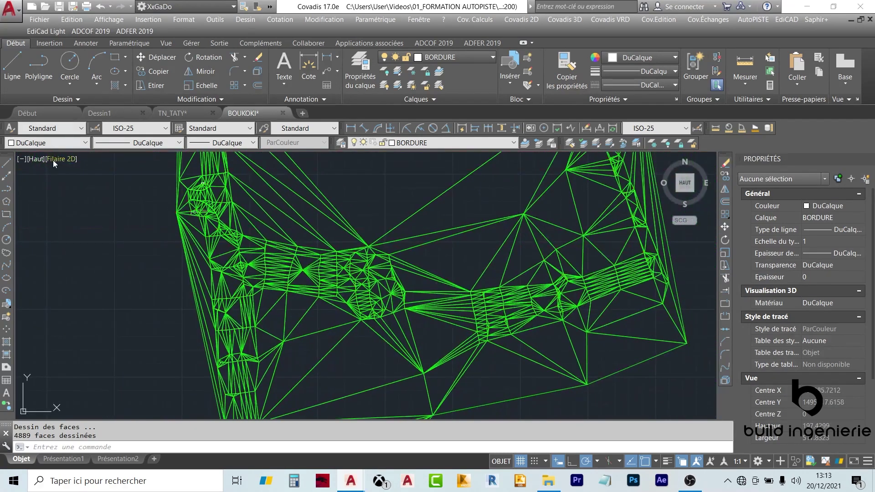
{"action": "left_click", "coordinate": [59, 158]}
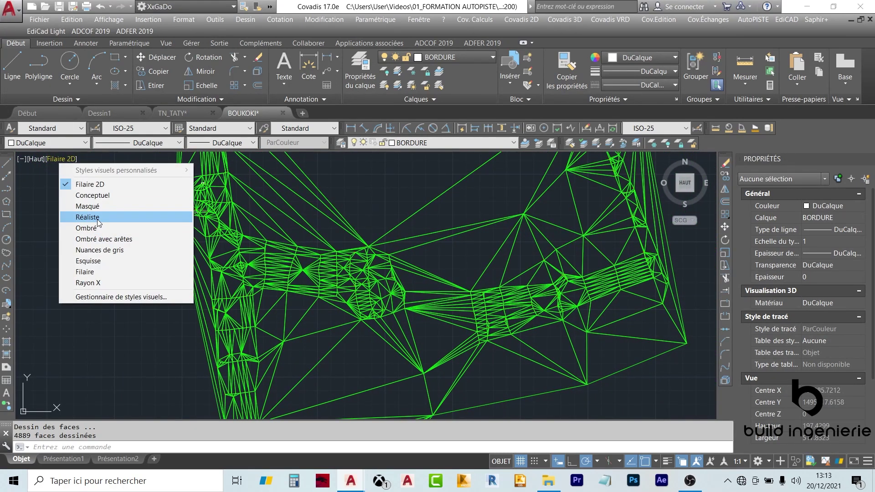
- Render the mesh in the Réaliste style and zoom around the top view
{"action": "left_click", "coordinate": [97, 219]}
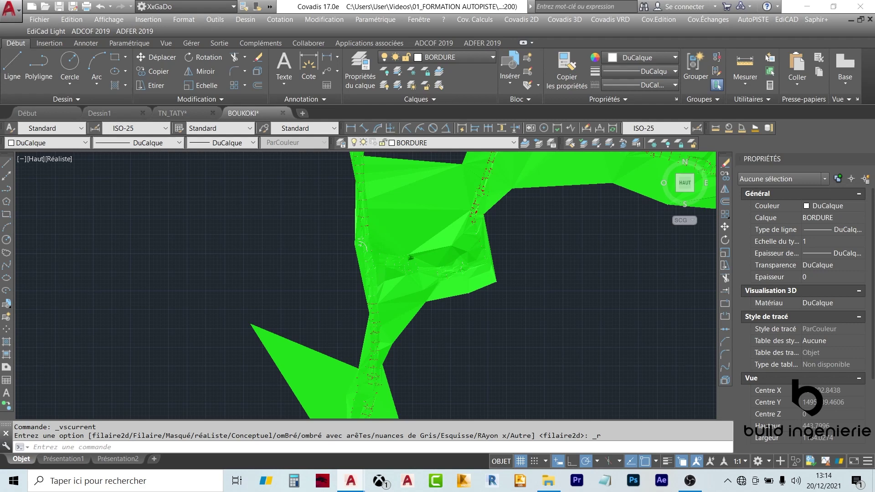
{"action": "scroll", "coordinate": [394, 237], "scroll_direction": "up", "scroll_amount": 5}
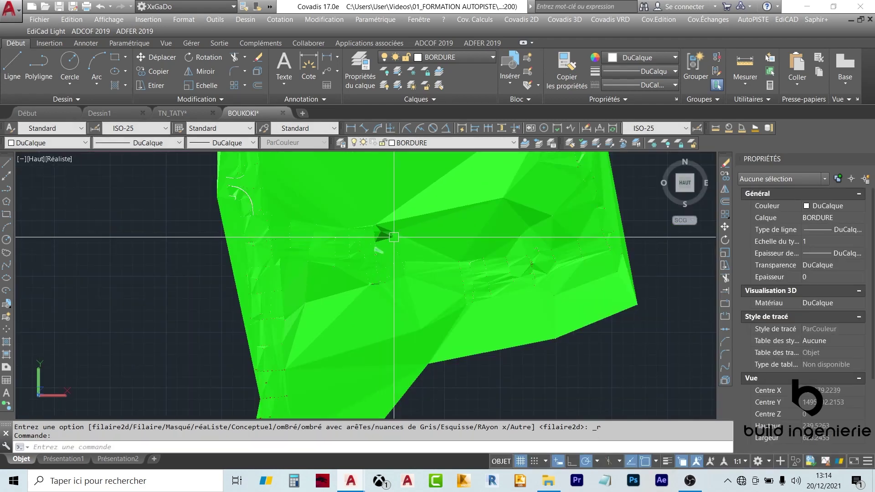
{"action": "scroll", "coordinate": [367, 242], "scroll_direction": "up", "scroll_amount": 4}
{"action": "scroll", "coordinate": [350, 258], "scroll_direction": "down", "scroll_amount": 6}
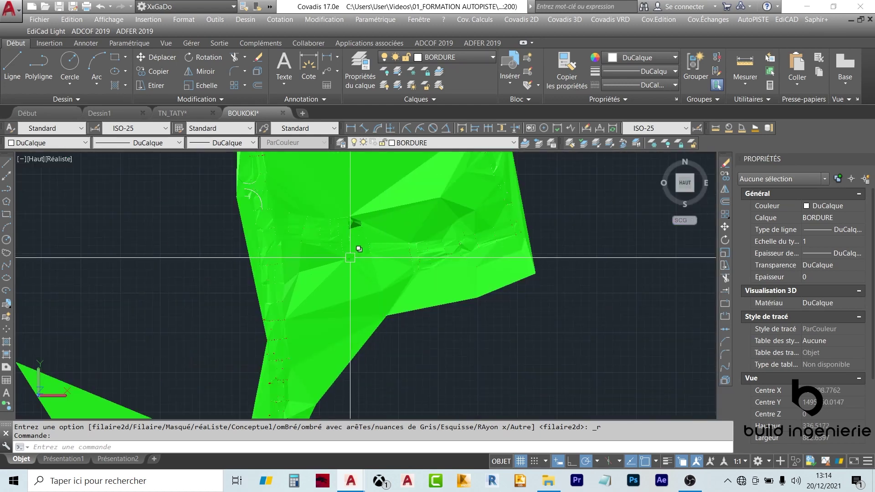
{"action": "scroll", "coordinate": [358, 246], "scroll_direction": "down", "scroll_amount": 4}
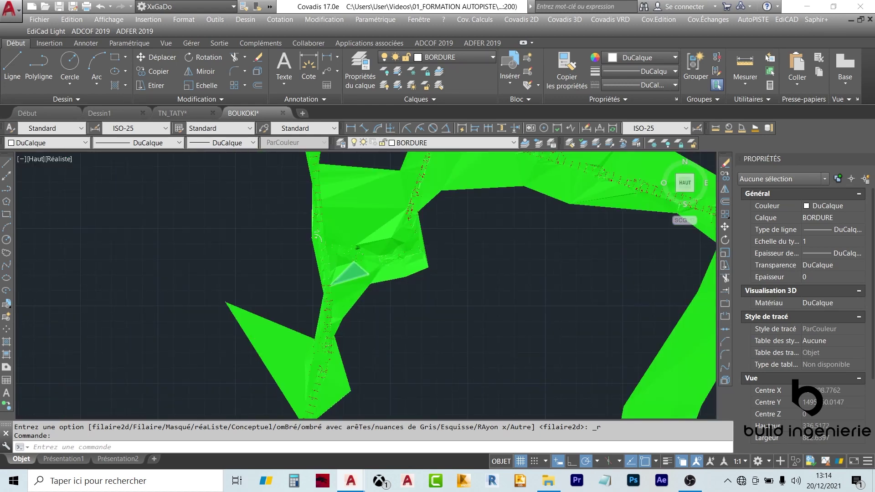
{"action": "scroll", "coordinate": [342, 214], "scroll_direction": "down", "scroll_amount": 2}
{"action": "scroll", "coordinate": [341, 226], "scroll_direction": "up", "scroll_amount": 6}
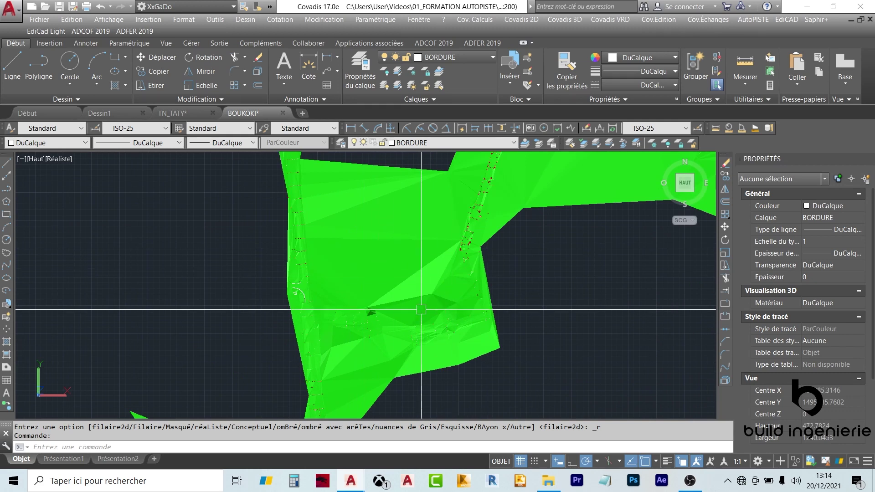
{"action": "scroll", "coordinate": [369, 308], "scroll_direction": "up", "scroll_amount": 4}
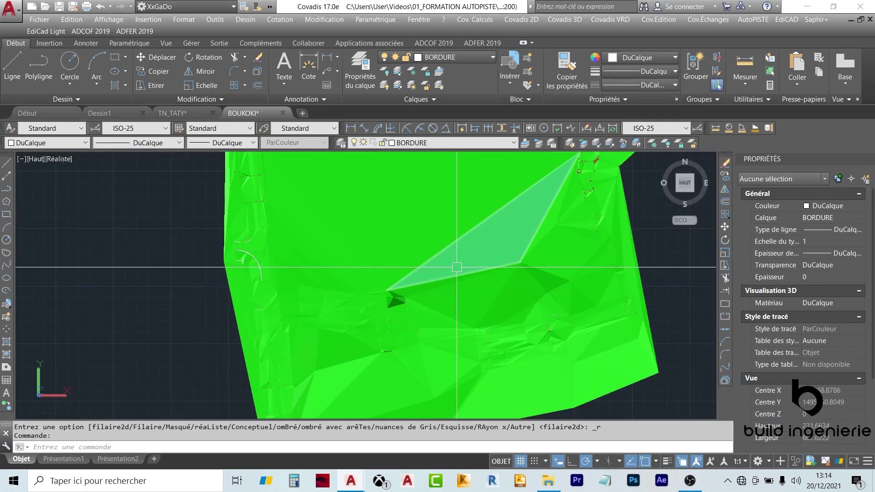
- Select a TN_MNT face whose first vertex sits at elevation 210.3513
{"action": "scroll", "coordinate": [355, 296], "scroll_direction": "up", "scroll_amount": 1}
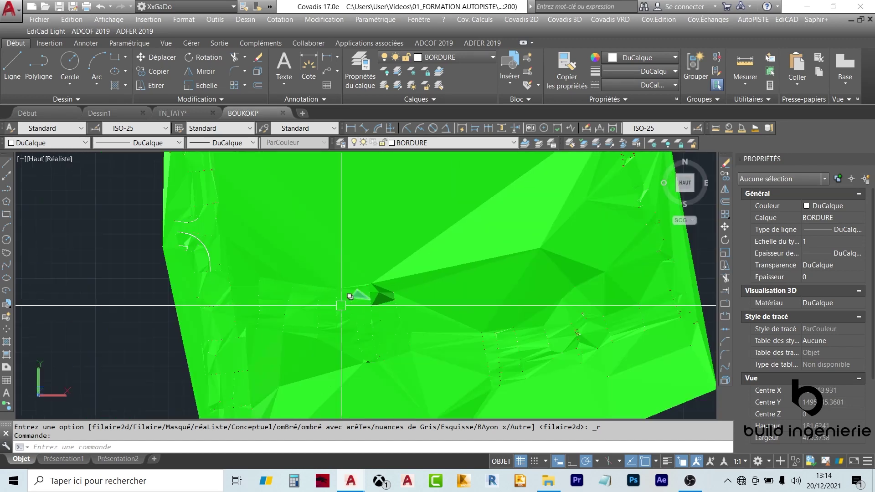
{"action": "scroll", "coordinate": [215, 285], "scroll_direction": "down", "scroll_amount": 2}
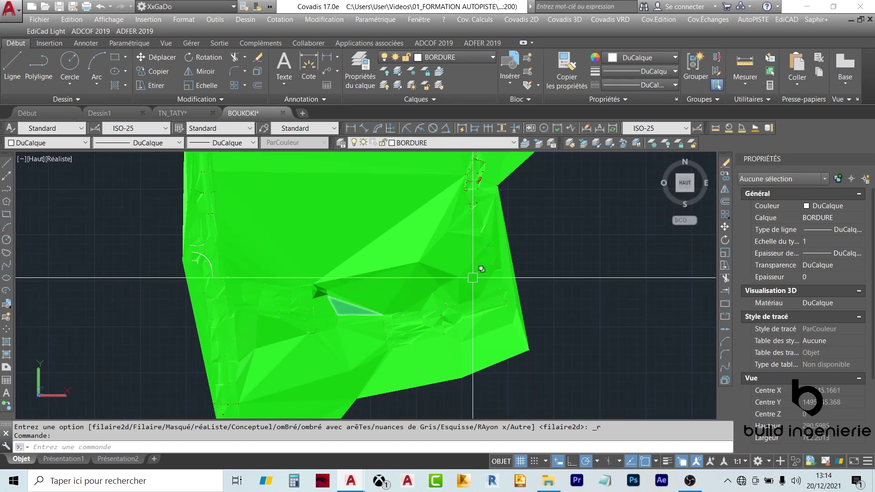
{"action": "scroll", "coordinate": [388, 319], "scroll_direction": "down", "scroll_amount": 2}
{"action": "scroll", "coordinate": [391, 315], "scroll_direction": "down", "scroll_amount": 2}
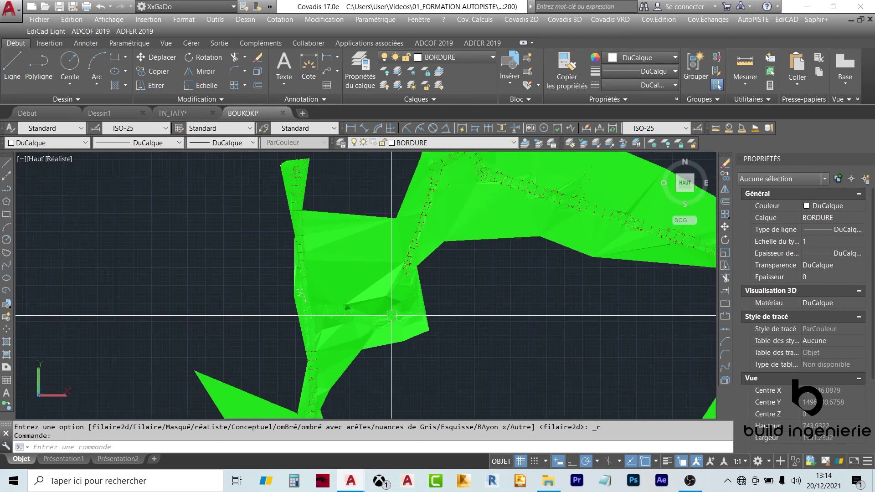
{"action": "scroll", "coordinate": [393, 315], "scroll_direction": "up", "scroll_amount": 4}
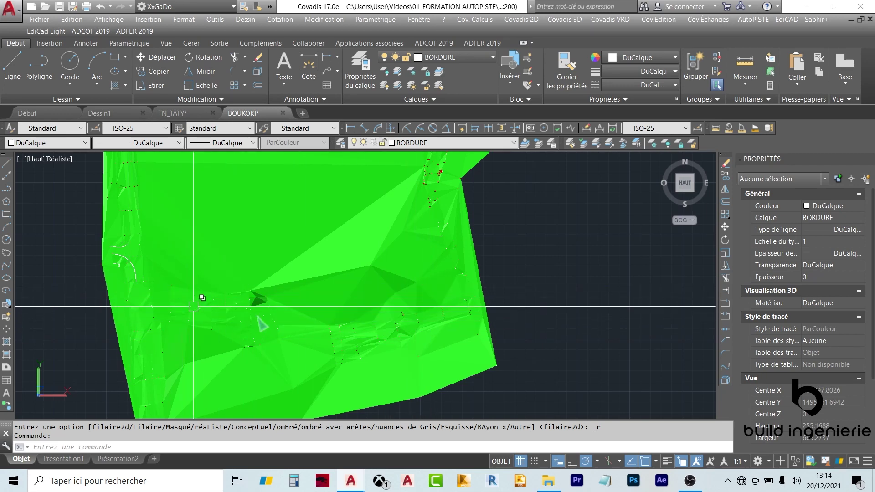
{"action": "scroll", "coordinate": [121, 260], "scroll_direction": "up", "scroll_amount": 4}
{"action": "scroll", "coordinate": [178, 258], "scroll_direction": "up", "scroll_amount": 5}
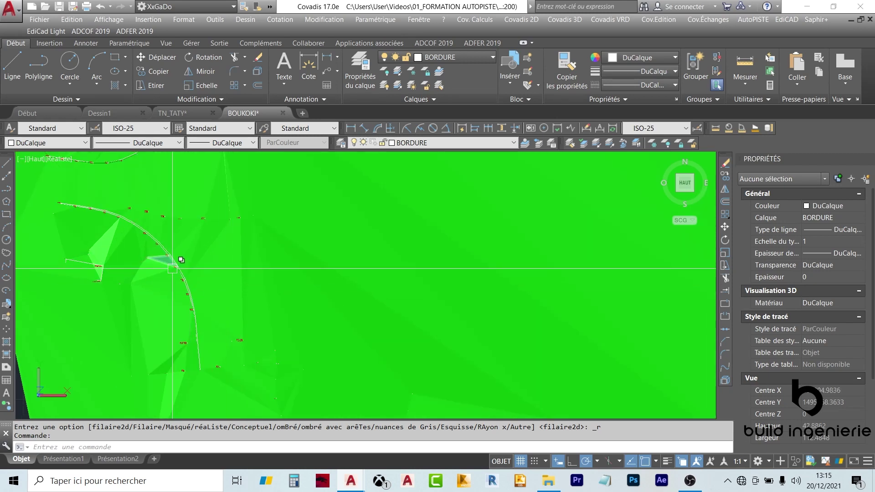
{"action": "scroll", "coordinate": [289, 257], "scroll_direction": "down", "scroll_amount": 5}
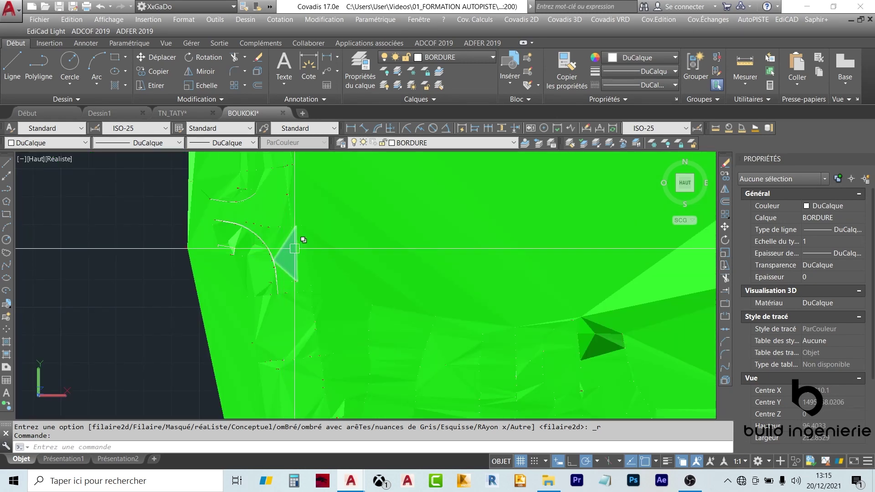
{"action": "left_click", "coordinate": [289, 254]}
{"action": "scroll", "coordinate": [285, 258], "scroll_direction": "up", "scroll_amount": 3}
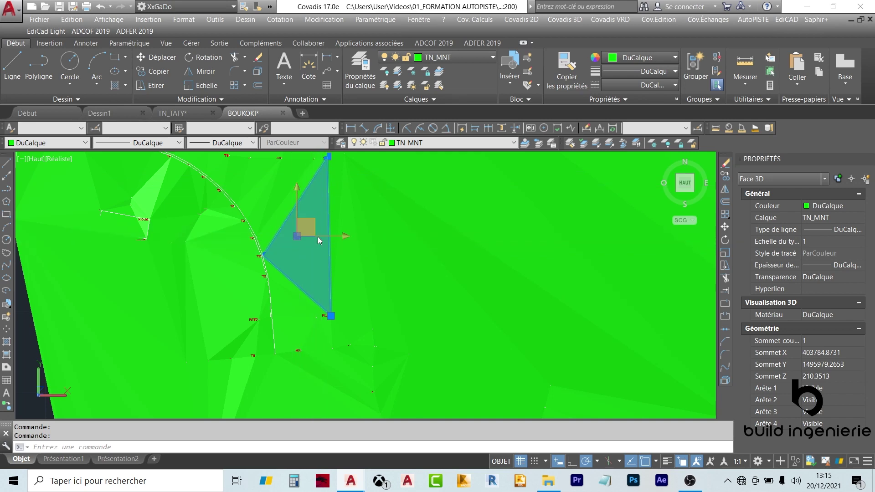
- Clear the face selection and pan to the empty area beside the terrain
{"action": "key", "text": "ctrl+z"}
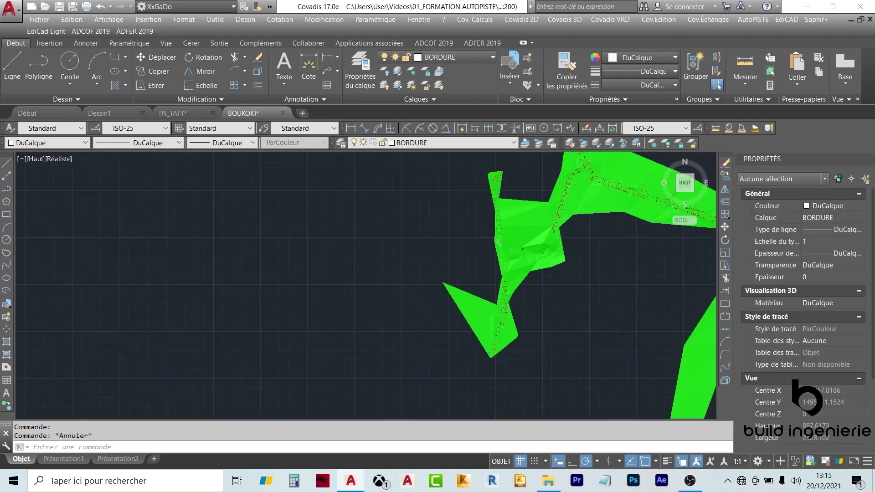
{"action": "scroll", "coordinate": [517, 267], "scroll_direction": "down", "scroll_amount": 1}
{"action": "middle_click_drag", "start_coordinate": [468, 312], "coordinate": [285, 311]}
{"action": "scroll", "coordinate": [285, 312], "scroll_direction": "up", "scroll_amount": 6}
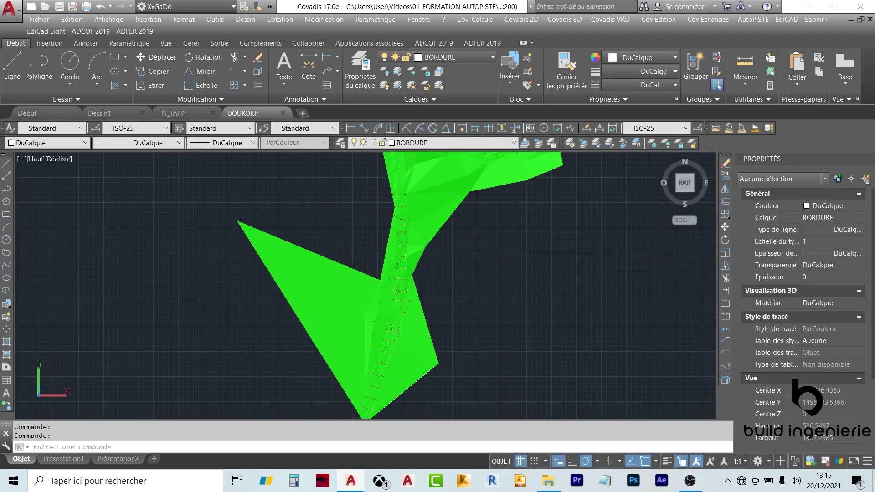
{"action": "scroll", "coordinate": [344, 259], "scroll_direction": "up", "scroll_amount": 5}
{"action": "key", "text": "Escape"}
- Place test points with POINT (PO) beside the terrain, at elevation 0 on layer BORDURE
{"action": "type", "text": "P"}
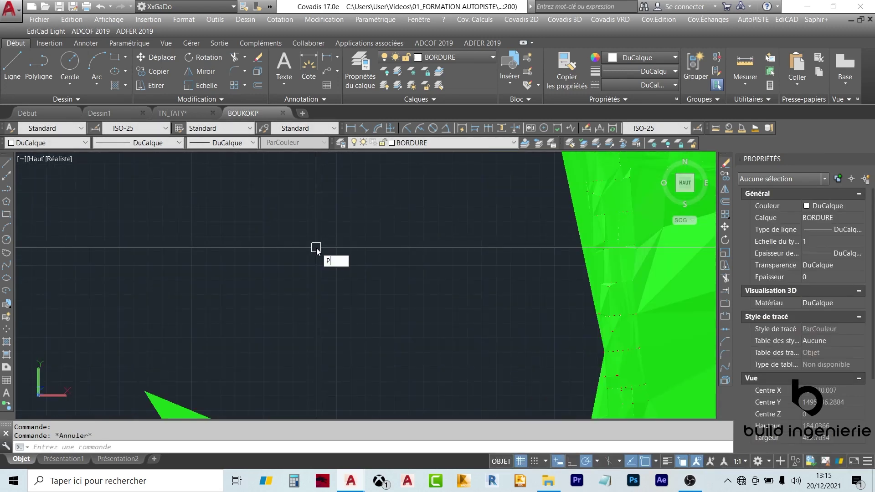
{"action": "type", "text": "O"}
{"action": "key", "text": "Return"}
{"action": "left_click", "coordinate": [281, 223]}
{"action": "key", "text": "Return"}
{"action": "left_click", "coordinate": [262, 260]}
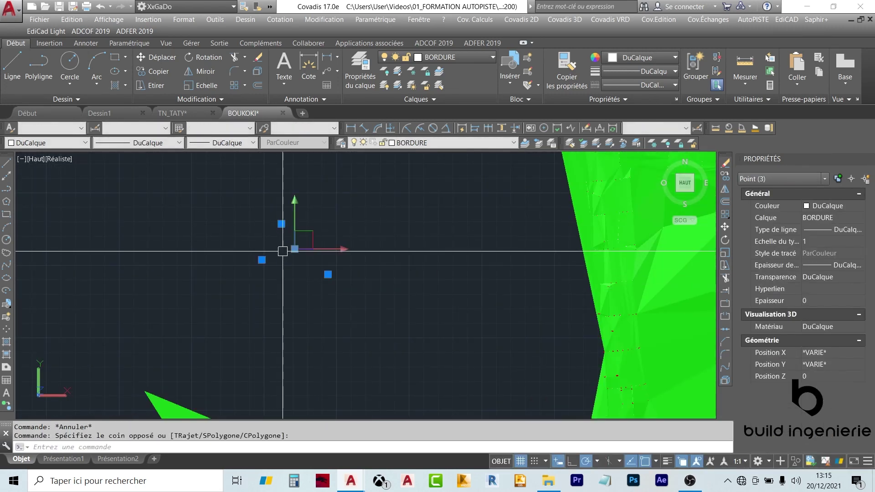
{"action": "scroll", "coordinate": [281, 246], "scroll_direction": "up", "scroll_amount": 5}
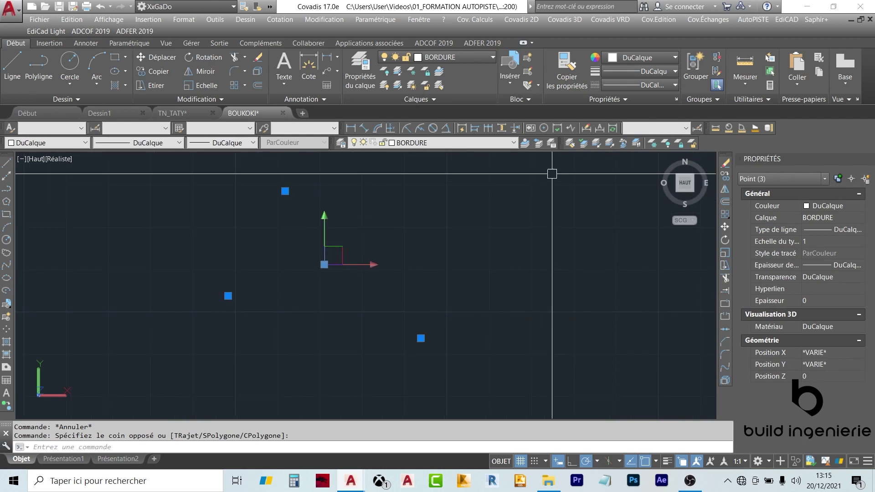
{"action": "left_click", "coordinate": [60, 160]}
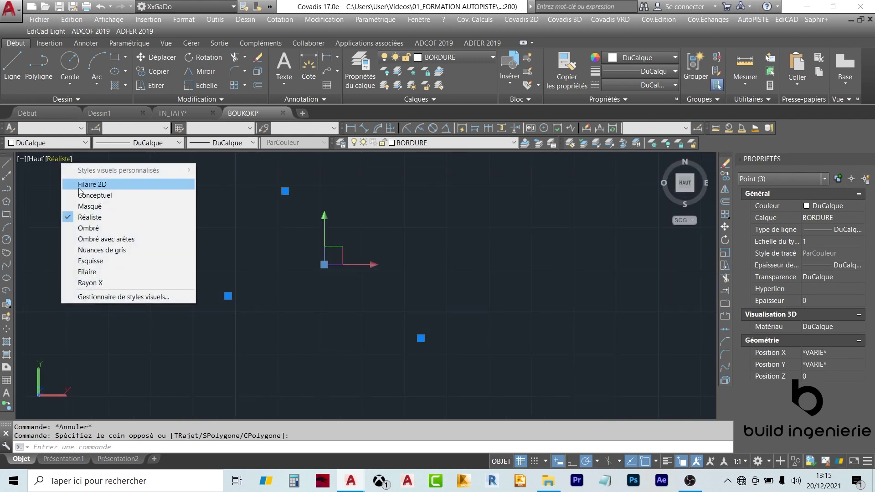
- Switch the view to 2D Wireframe and draw the first polyline edge of the triangle
{"action": "left_click", "coordinate": [87, 185]}
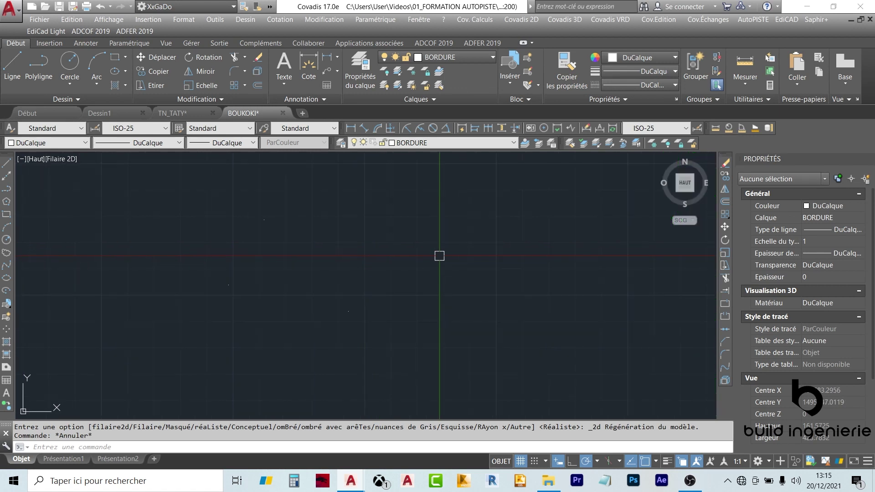
{"action": "type", "text": "POL"}
{"action": "key", "text": "Return"}
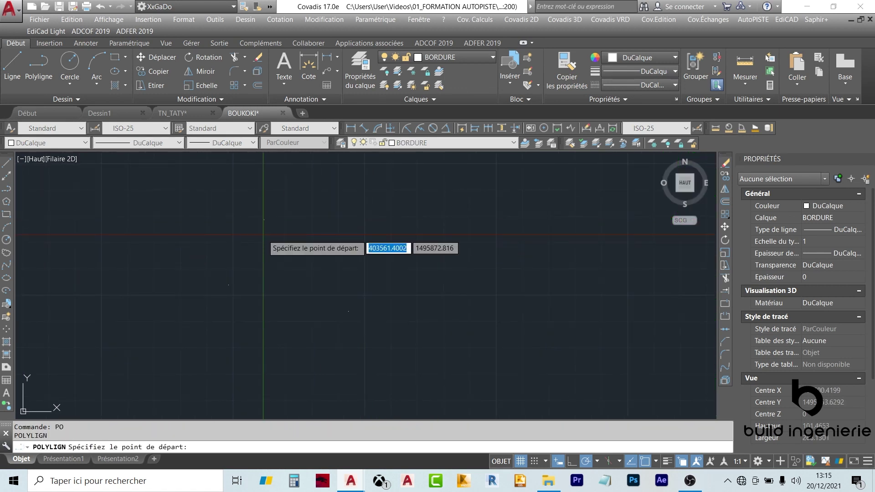
{"action": "left_click", "coordinate": [264, 220]}
{"action": "left_click", "coordinate": [227, 285]}
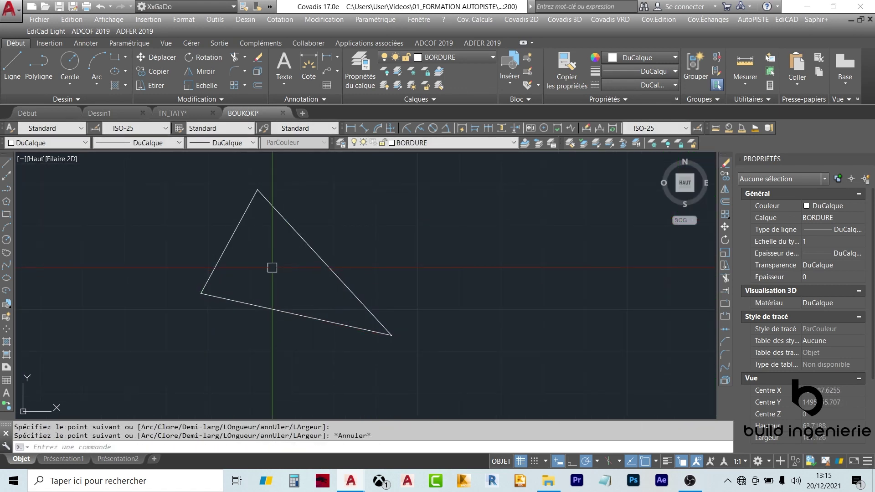
- Place a point inside the triangle and draw a polyline from it to the bottom-right corner
{"action": "type", "text": "PO"}
{"action": "key", "text": "Return"}
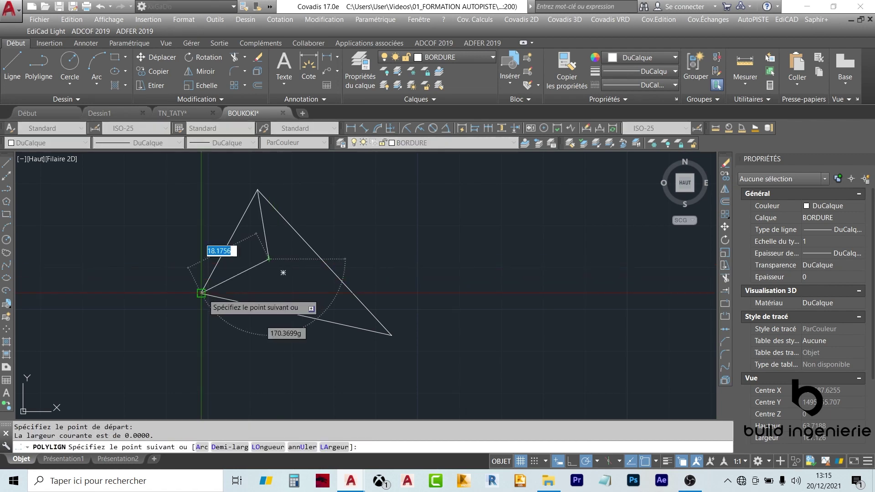
{"action": "left_click", "coordinate": [201, 293]}
{"action": "key", "text": "Escape"}
{"action": "key", "text": "Return"}
{"action": "left_click", "coordinate": [269, 259]}
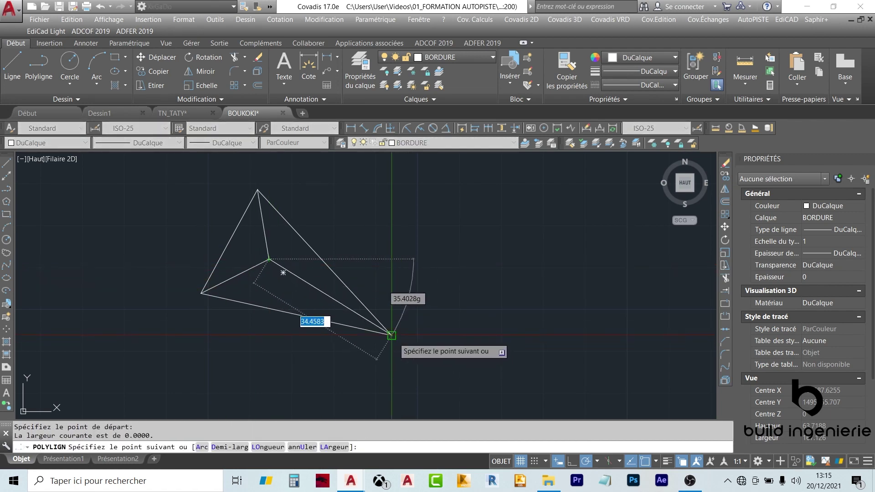
{"action": "left_click", "coordinate": [391, 335]}
{"action": "key", "text": "Escape"}
- Zoom around and recentre the triangle in the view
{"action": "scroll", "coordinate": [288, 263], "scroll_direction": "up", "scroll_amount": 4}
{"action": "scroll", "coordinate": [302, 234], "scroll_direction": "down", "scroll_amount": 2}
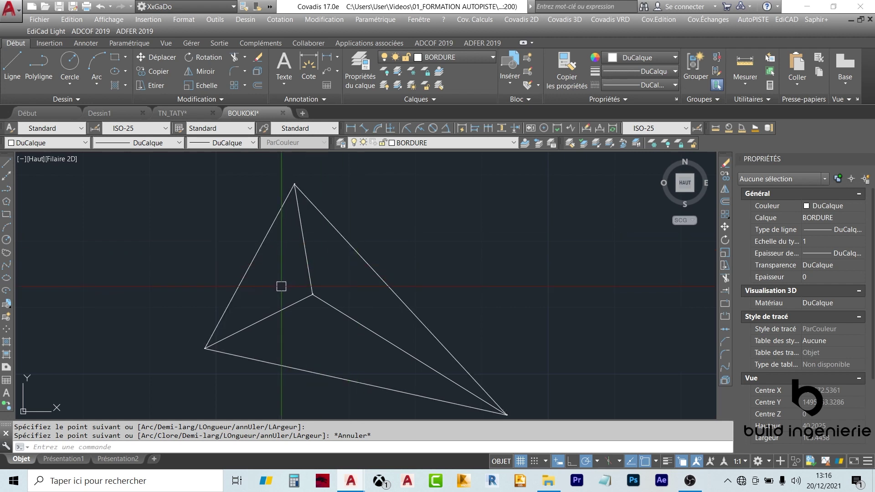
{"action": "scroll", "coordinate": [288, 212], "scroll_direction": "down", "scroll_amount": 2}
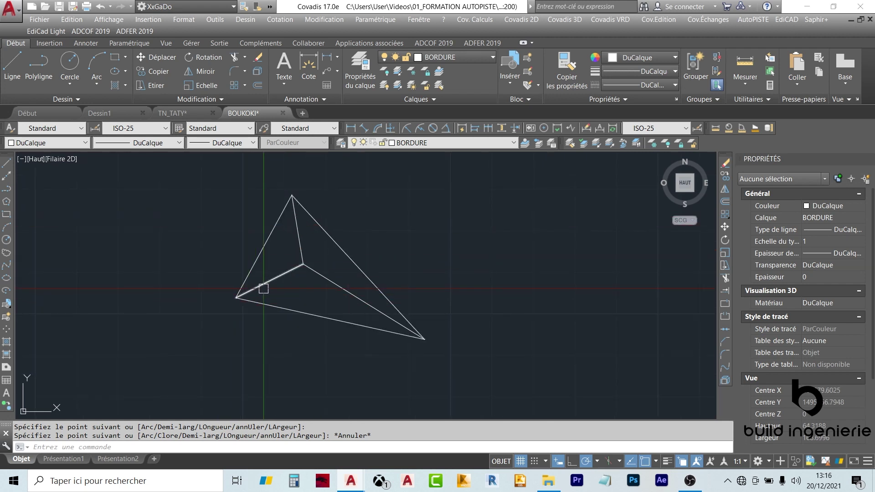
{"action": "scroll", "coordinate": [273, 251], "scroll_direction": "up", "scroll_amount": 4}
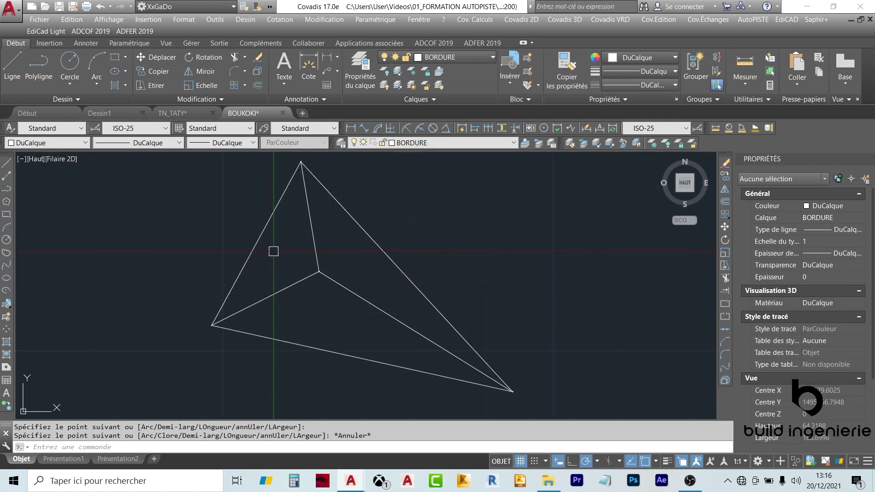
{"action": "middle_click_drag", "start_coordinate": [319, 248], "coordinate": [351, 257]}
{"action": "key", "text": "Return"}
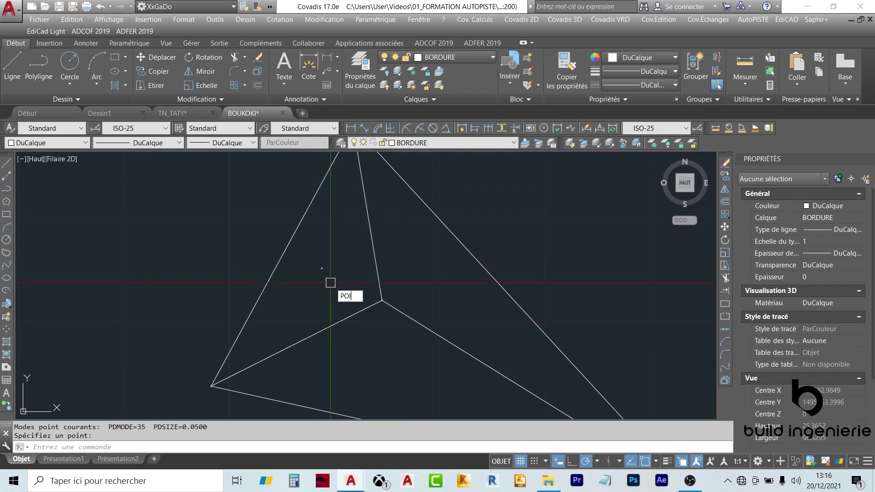
- Place a point on the triangle's left edge and join it to the interior vertex with a polyline
{"action": "key", "text": "Return"}
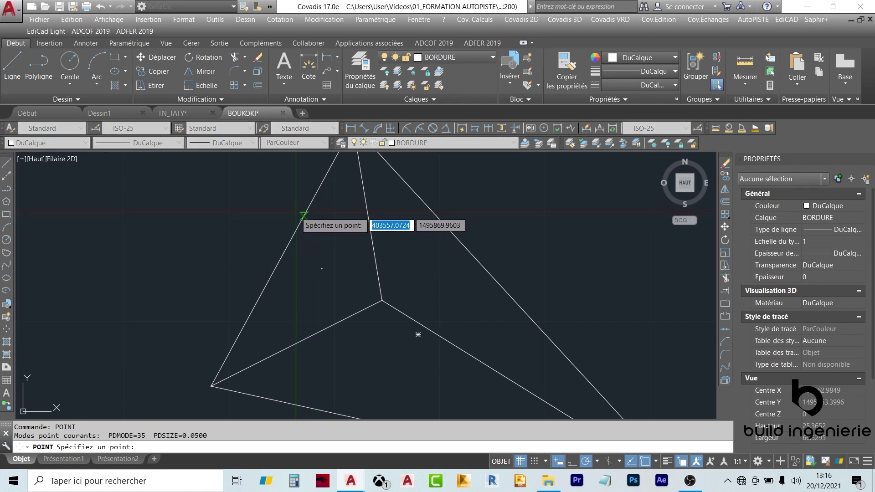
{"action": "left_click", "coordinate": [305, 211]}
{"action": "key", "text": "Escape"}
{"action": "type", "text": "POL"}
{"action": "key", "text": "Return"}
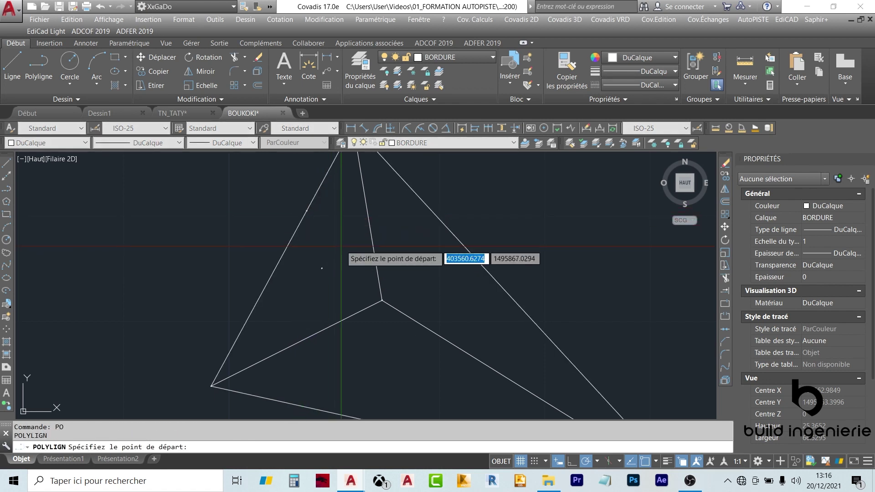
{"action": "left_click", "coordinate": [307, 211]}
{"action": "left_click", "coordinate": [382, 300]}
{"action": "key", "text": "Escape"}
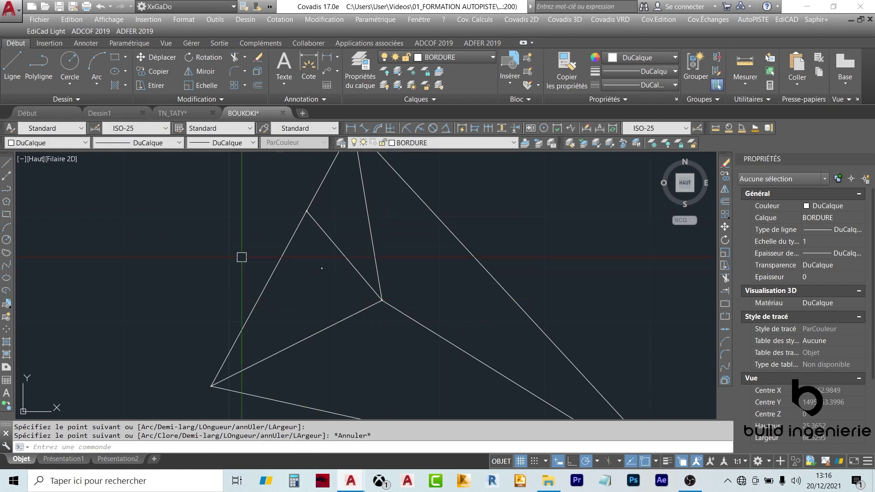
- Select the new edge point to check its coordinates
{"action": "left_click", "coordinate": [321, 268]}
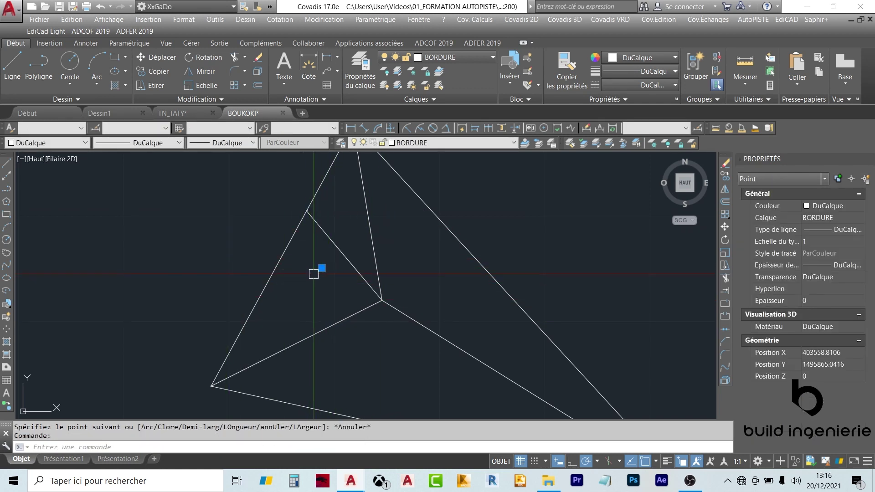
{"action": "scroll", "coordinate": [241, 292], "scroll_direction": "down", "scroll_amount": 14}
{"action": "key", "text": "Escape"}
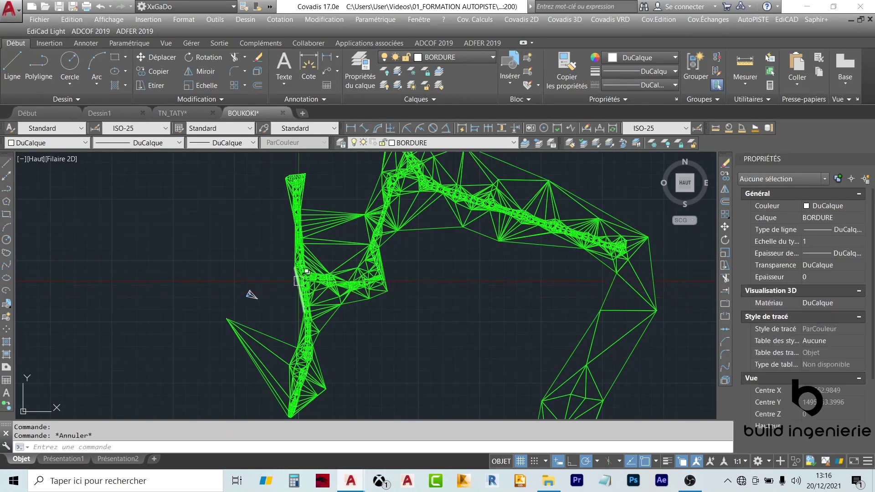
{"action": "scroll", "coordinate": [327, 257], "scroll_direction": "up", "scroll_amount": 5}
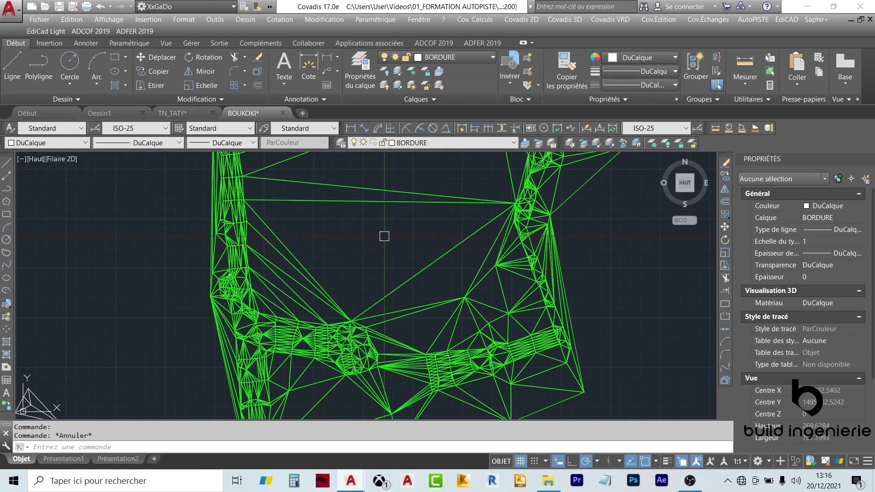
- Add a test point in the open triangle, window-select it, and pick the edge to list its 3D faces
{"action": "type", "text": "POI"}
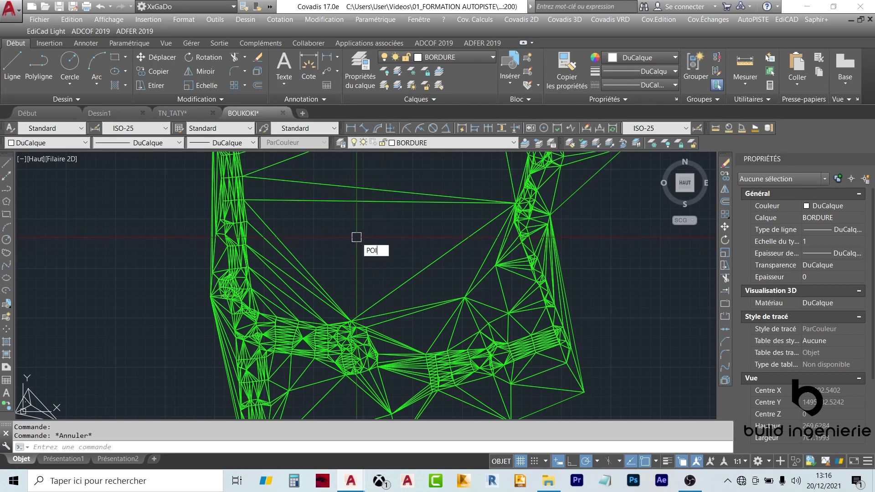
{"action": "type", "text": "NT"}
{"action": "key", "text": "Return"}
{"action": "left_click", "coordinate": [365, 237]}
{"action": "left_click", "coordinate": [357, 229]}
{"action": "left_click", "coordinate": [387, 255]}
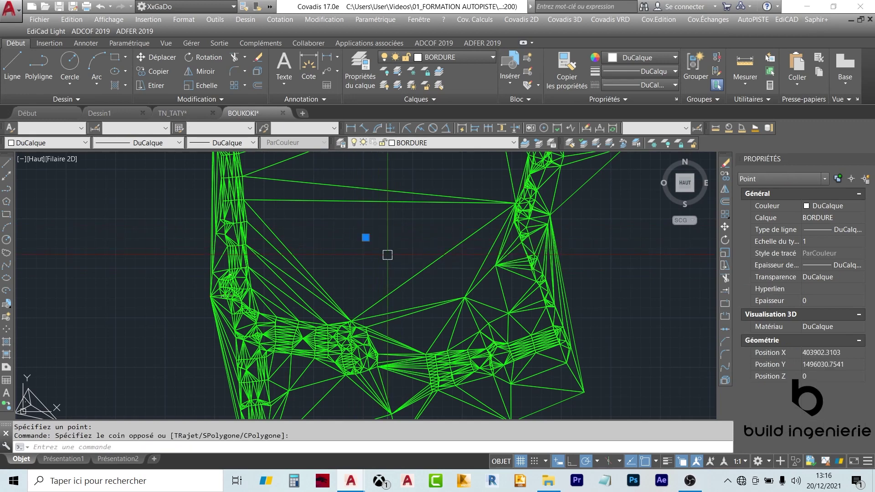
{"action": "key", "text": "Escape"}
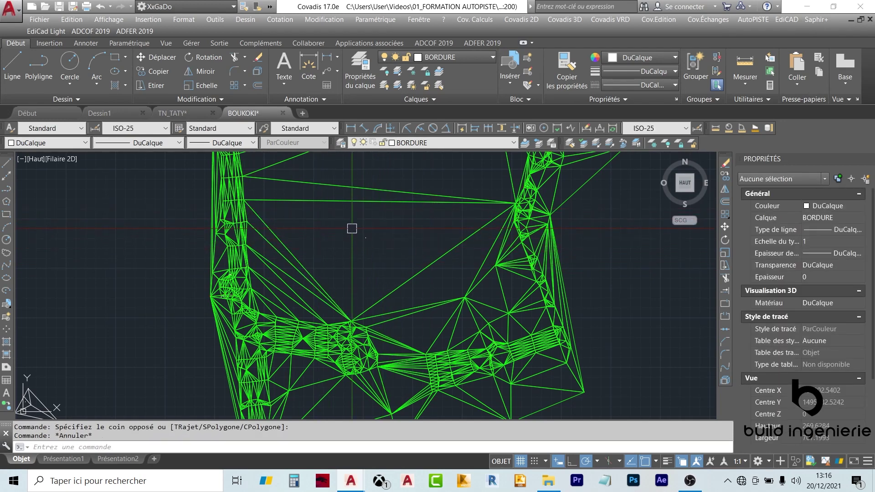
{"action": "left_click", "coordinate": [352, 229]}
{"action": "left_click", "coordinate": [380, 250]}
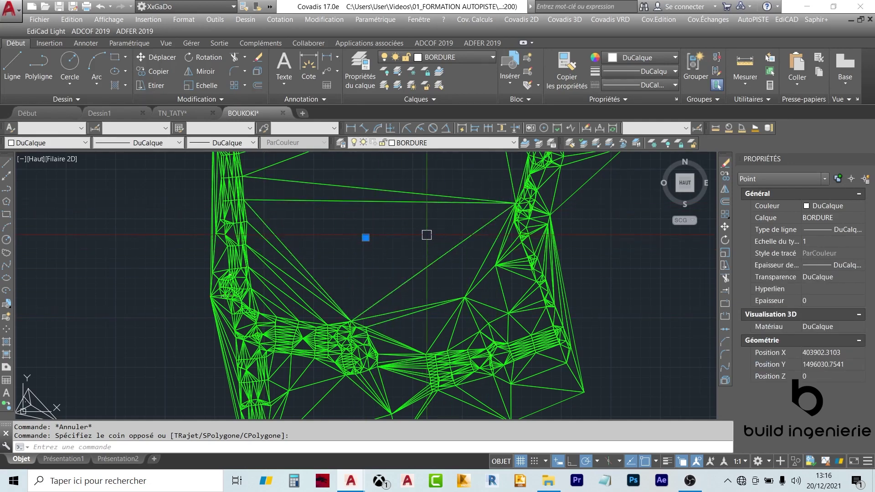
{"action": "left_click", "coordinate": [437, 258]}
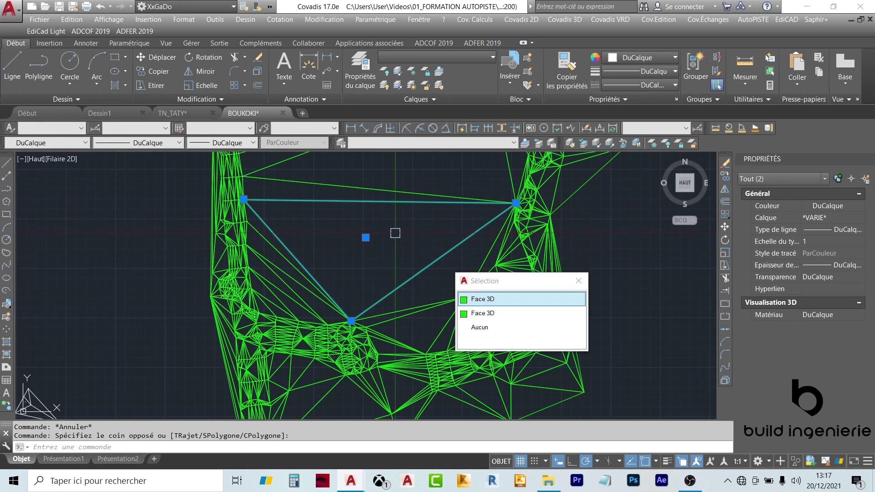
- Dismiss the face list, cancel the point command, and check the test point's elevation of 0
{"action": "key", "text": "Escape"}
{"action": "scroll", "coordinate": [340, 248], "scroll_direction": "up", "scroll_amount": 6}
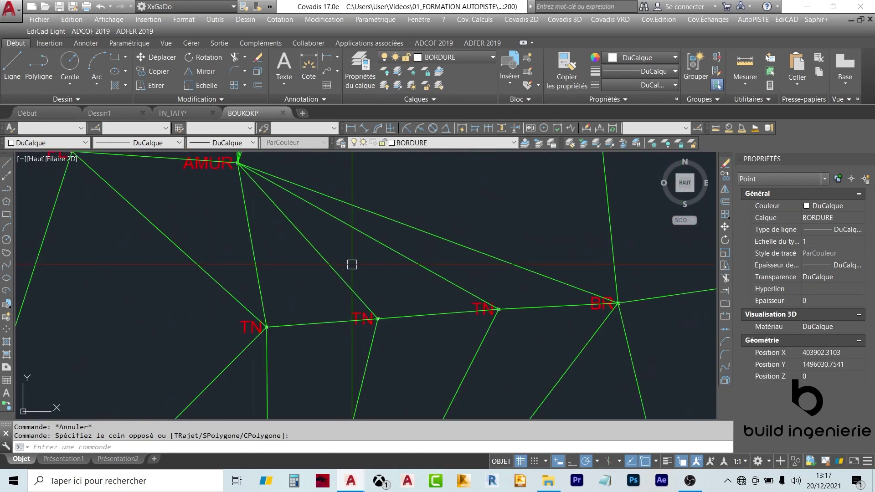
{"action": "type", "text": "o"}
{"action": "key", "text": "Return"}
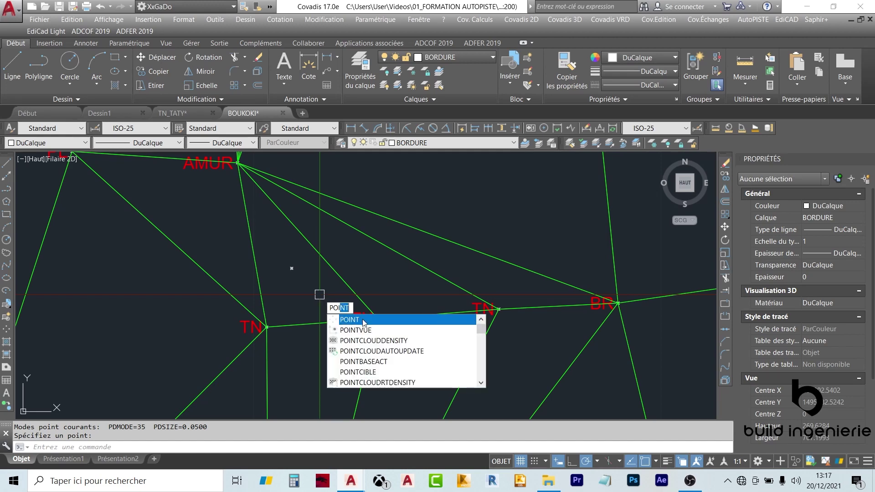
{"action": "key", "text": "Escape"}
{"action": "left_click", "coordinate": [292, 268]}
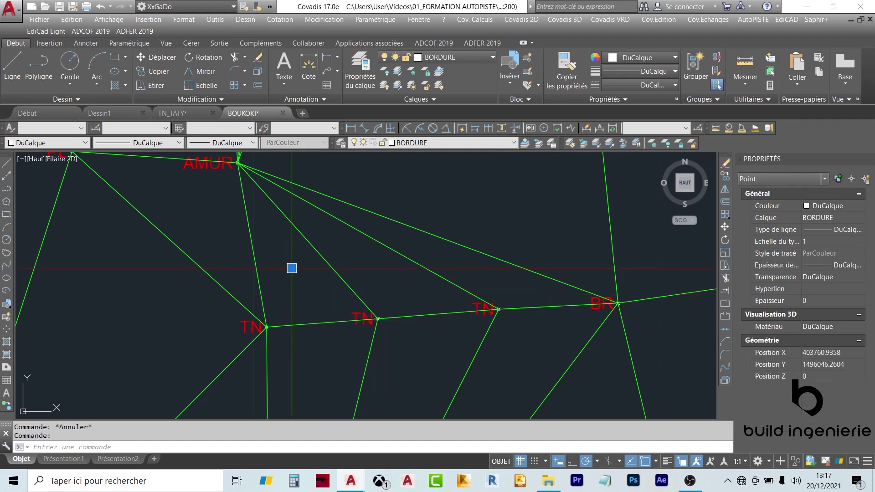
{"action": "key", "text": "Escape"}
- Inspect a 3D face between TN points on layer TN_MNT at about 209 m, then window-select the test point
{"action": "left_click", "coordinate": [297, 324]}
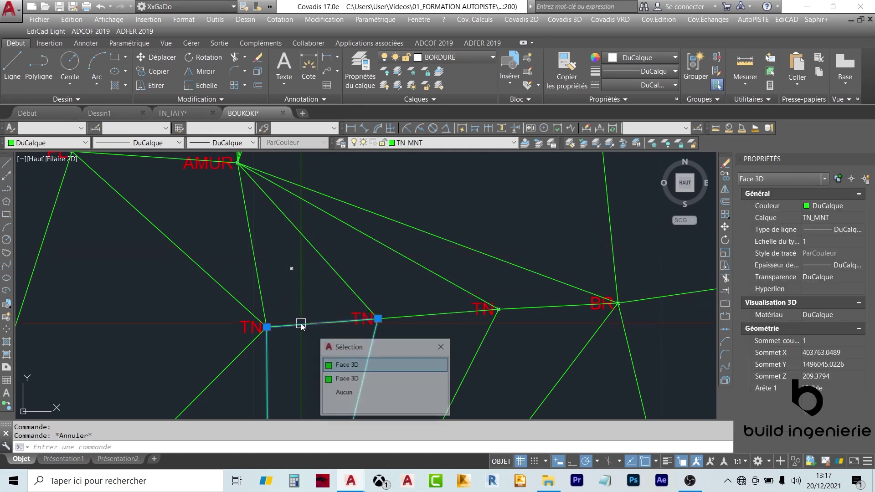
{"action": "left_click", "coordinate": [352, 377]}
{"action": "scroll", "coordinate": [285, 276], "scroll_direction": "down", "scroll_amount": 2}
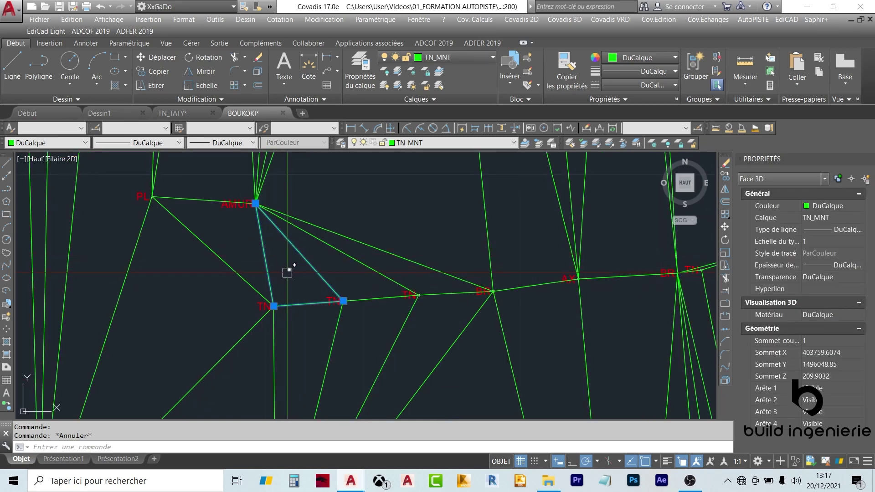
{"action": "scroll", "coordinate": [287, 267], "scroll_direction": "down", "scroll_amount": 4}
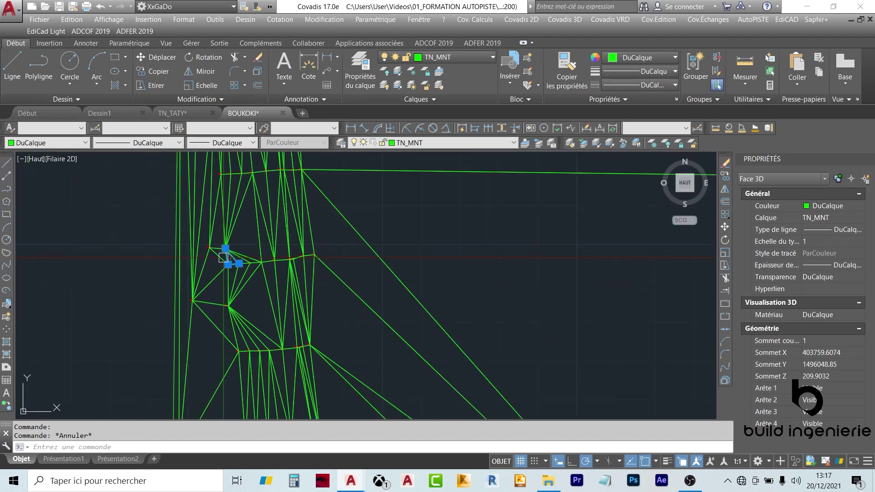
{"action": "key", "text": "Escape"}
{"action": "scroll", "coordinate": [424, 283], "scroll_direction": "up", "scroll_amount": 2}
{"action": "left_click", "coordinate": [427, 285]}
{"action": "left_click", "coordinate": [405, 276]}
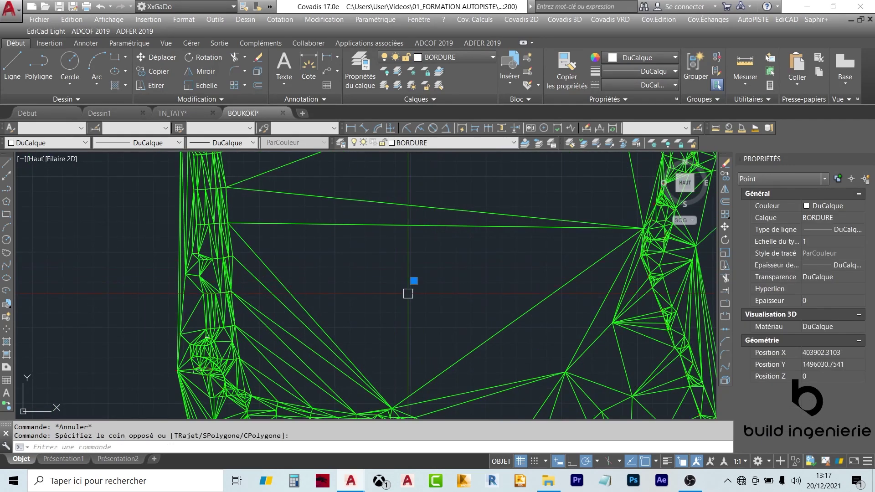
- Pan and zoom across the whole BOUKOKI terrain mesh to survey its branches
{"action": "scroll", "coordinate": [223, 281], "scroll_direction": "down", "scroll_amount": 5}
{"action": "key", "text": "Escape"}
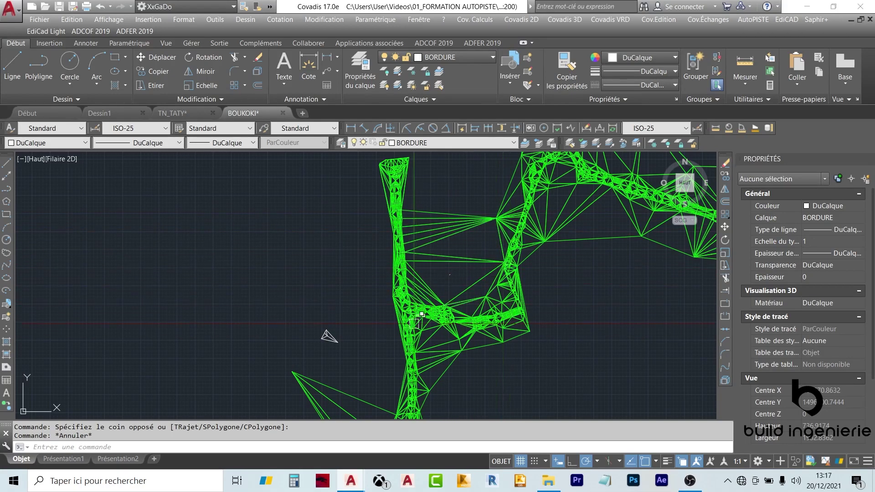
{"action": "scroll", "coordinate": [413, 322], "scroll_direction": "up", "scroll_amount": 6}
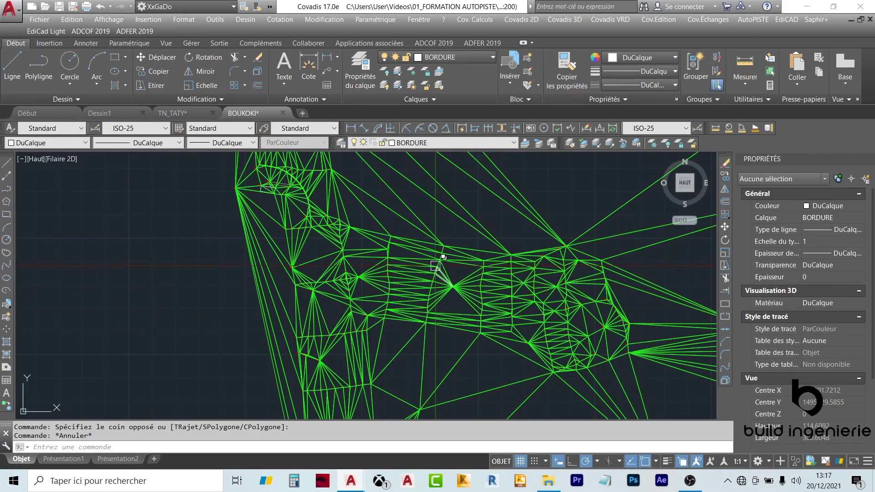
{"action": "scroll", "coordinate": [441, 253], "scroll_direction": "down", "scroll_amount": 5}
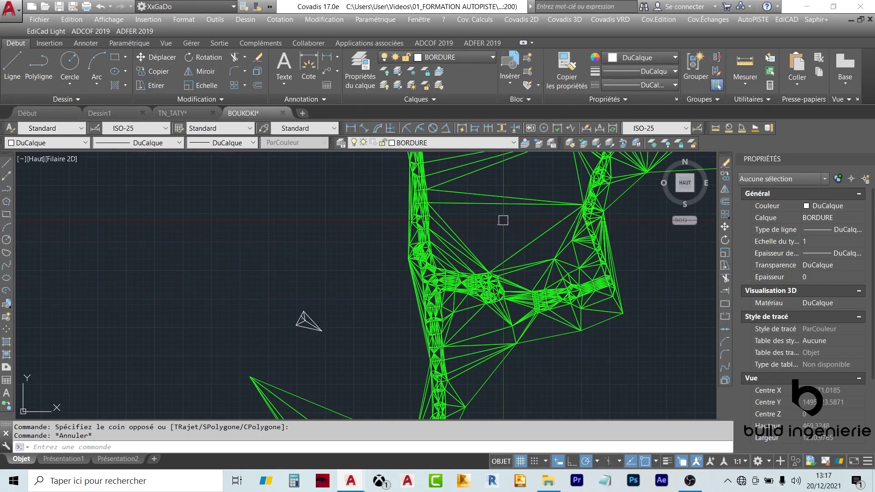
{"action": "scroll", "coordinate": [439, 292], "scroll_direction": "up", "scroll_amount": 2}
{"action": "scroll", "coordinate": [519, 308], "scroll_direction": "down", "scroll_amount": 4}
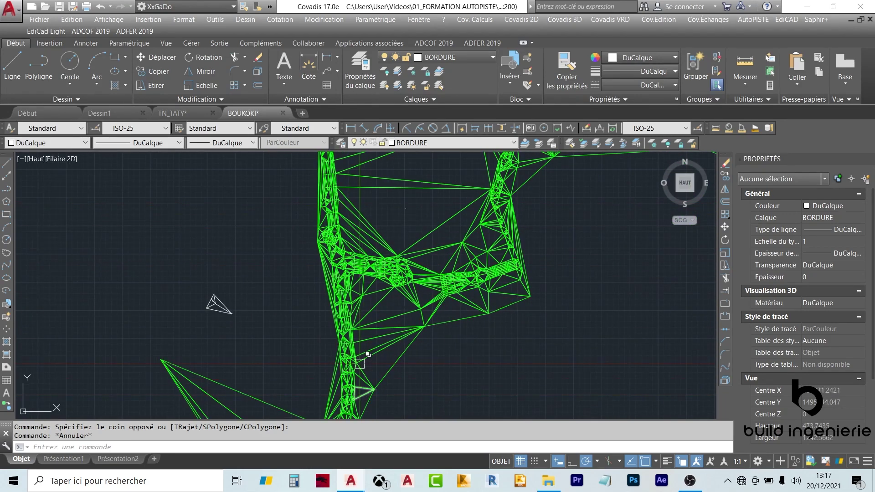
{"action": "middle_click_drag", "start_coordinate": [359, 364], "coordinate": [368, 286]}
{"action": "scroll", "coordinate": [368, 286], "scroll_direction": "up", "scroll_amount": 8}
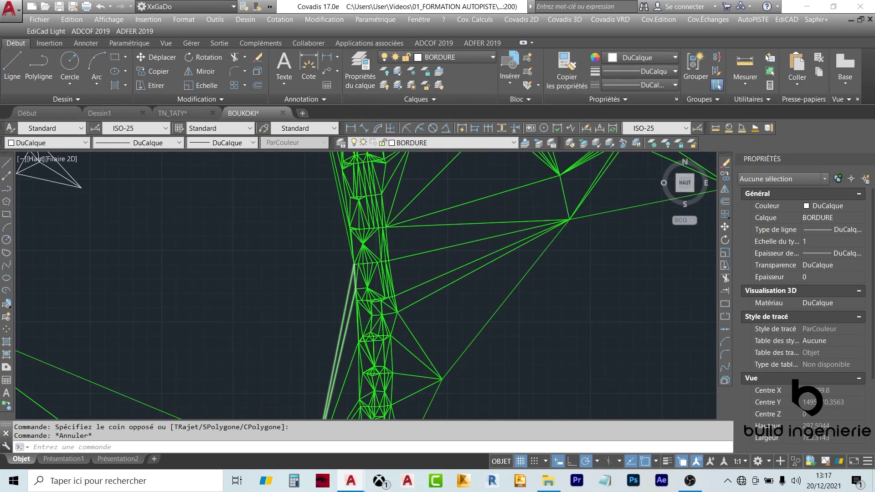
{"action": "middle_click_drag", "start_coordinate": [459, 245], "coordinate": [365, 248]}
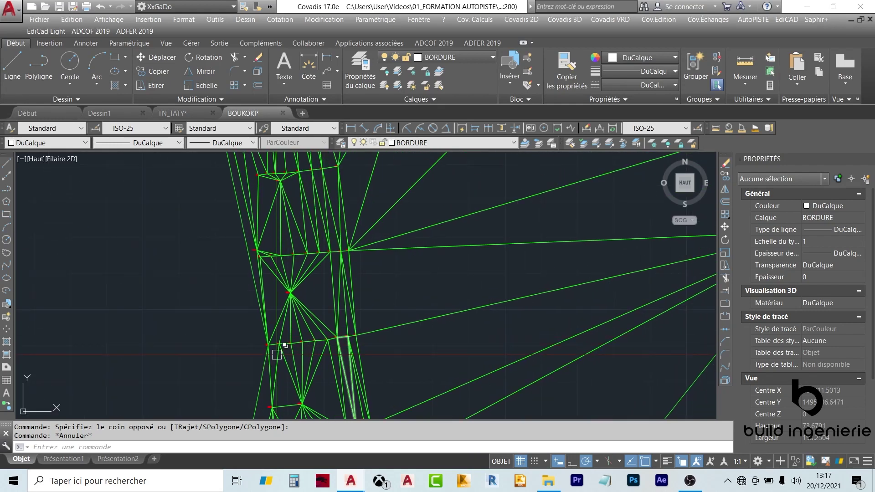
{"action": "middle_click_drag", "start_coordinate": [296, 228], "coordinate": [328, 355]}
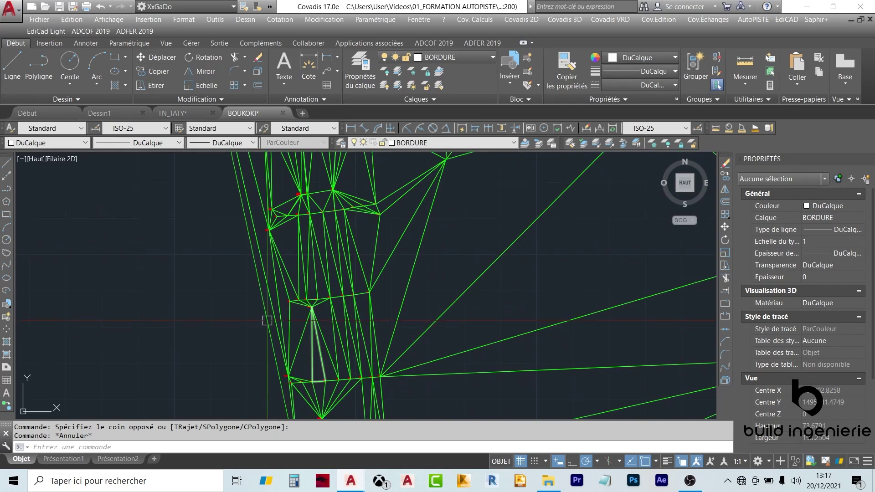
{"action": "middle_click_drag", "start_coordinate": [404, 216], "coordinate": [409, 353]}
- Zoom out, check a face's TN_MNT rollover card, and switch to the TN_TATY drawing
{"action": "scroll", "coordinate": [369, 285], "scroll_direction": "down", "scroll_amount": 4}
{"action": "scroll", "coordinate": [369, 284], "scroll_direction": "down", "scroll_amount": 4}
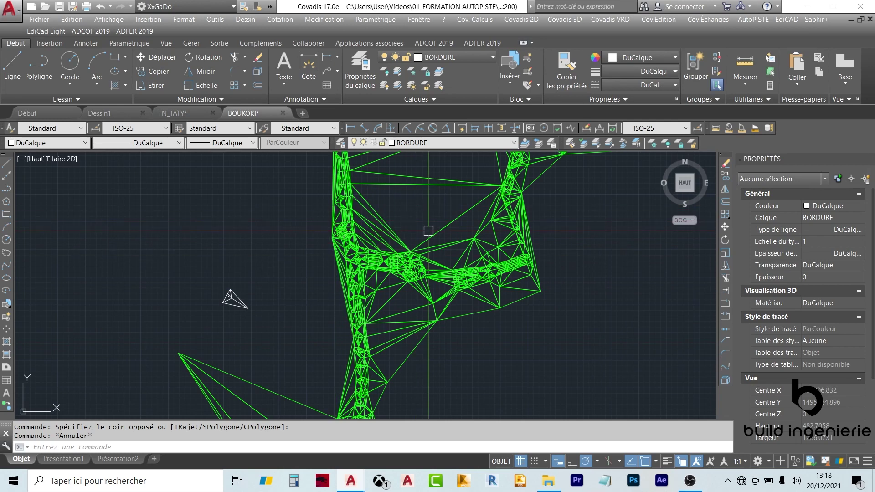
{"action": "mouse_move", "coordinate": [445, 282]}
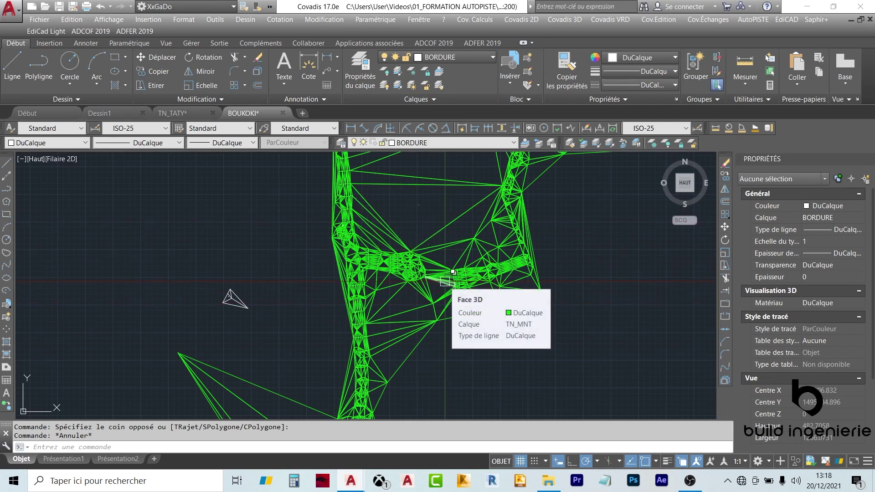
{"action": "left_click", "coordinate": [177, 113]}
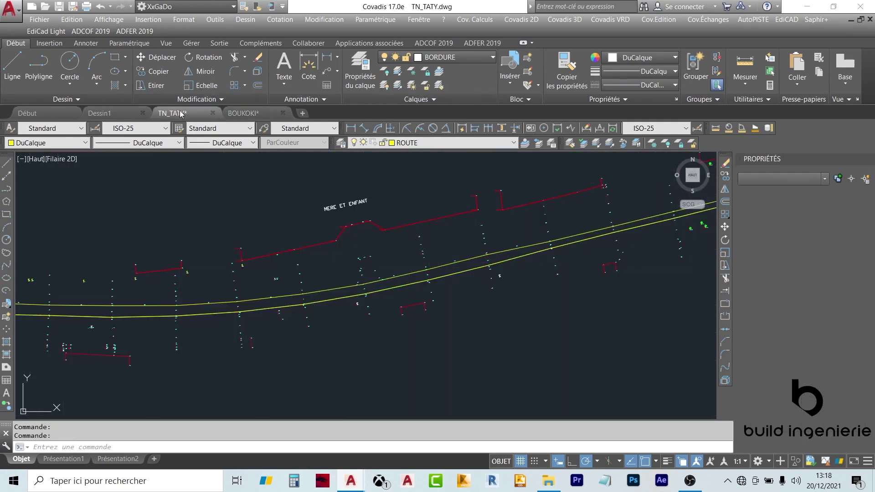
- Return to BOUKOKI and launch Covadis 3D > Anciens modules > Calcul de MNT > Calcul et dessin de MNT
{"action": "scroll", "coordinate": [297, 282], "scroll_direction": "down", "scroll_amount": 3}
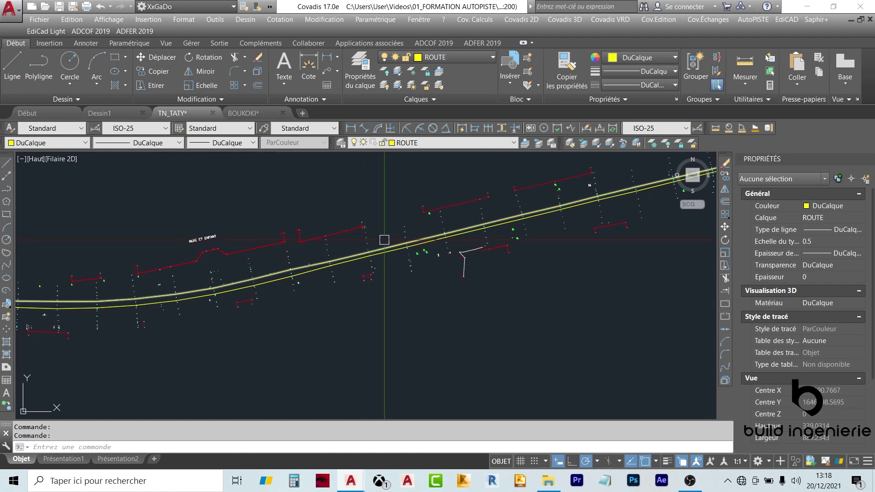
{"action": "left_click", "coordinate": [242, 113]}
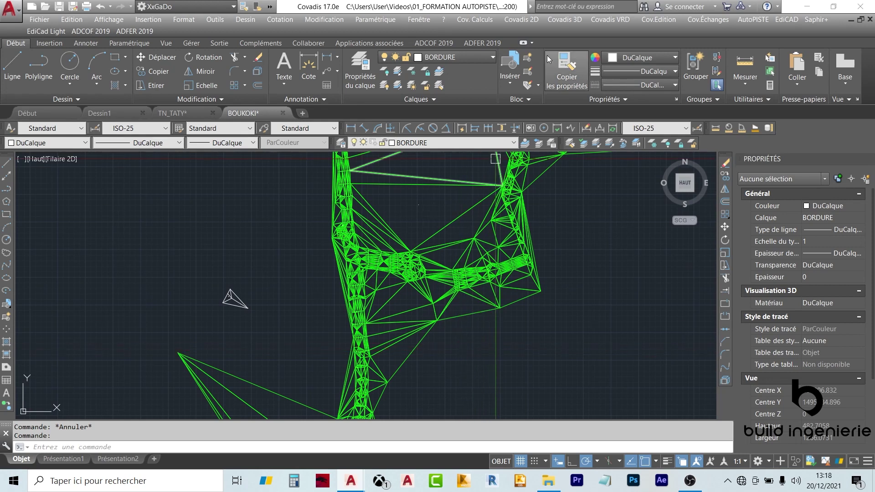
{"action": "left_click", "coordinate": [567, 20]}
{"action": "mouse_move", "coordinate": [675, 258]}
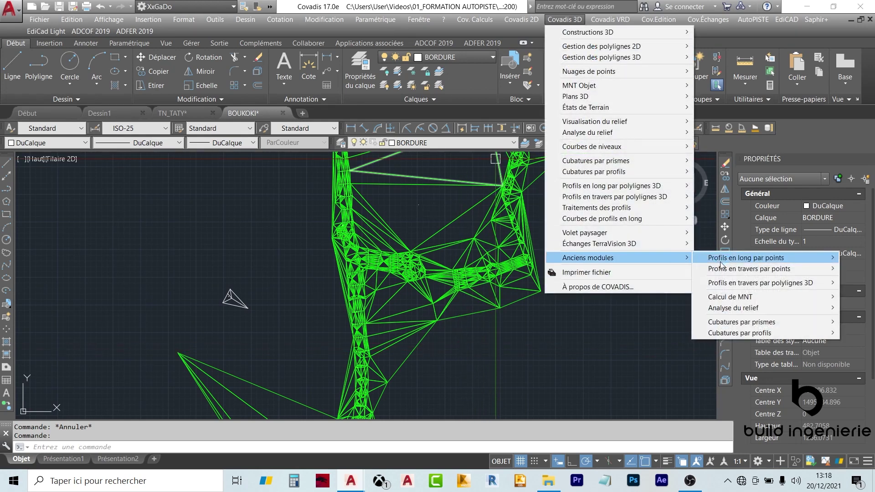
{"action": "mouse_move", "coordinate": [724, 297]}
{"action": "left_click", "coordinate": [600, 100]}
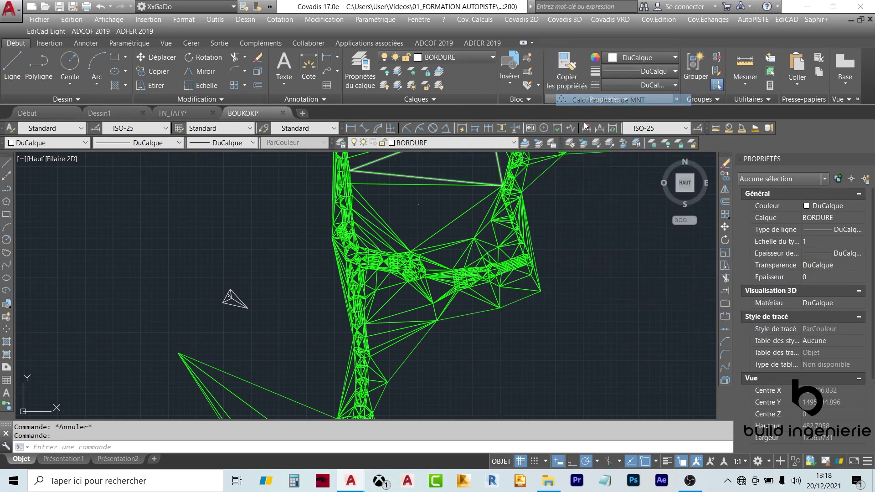